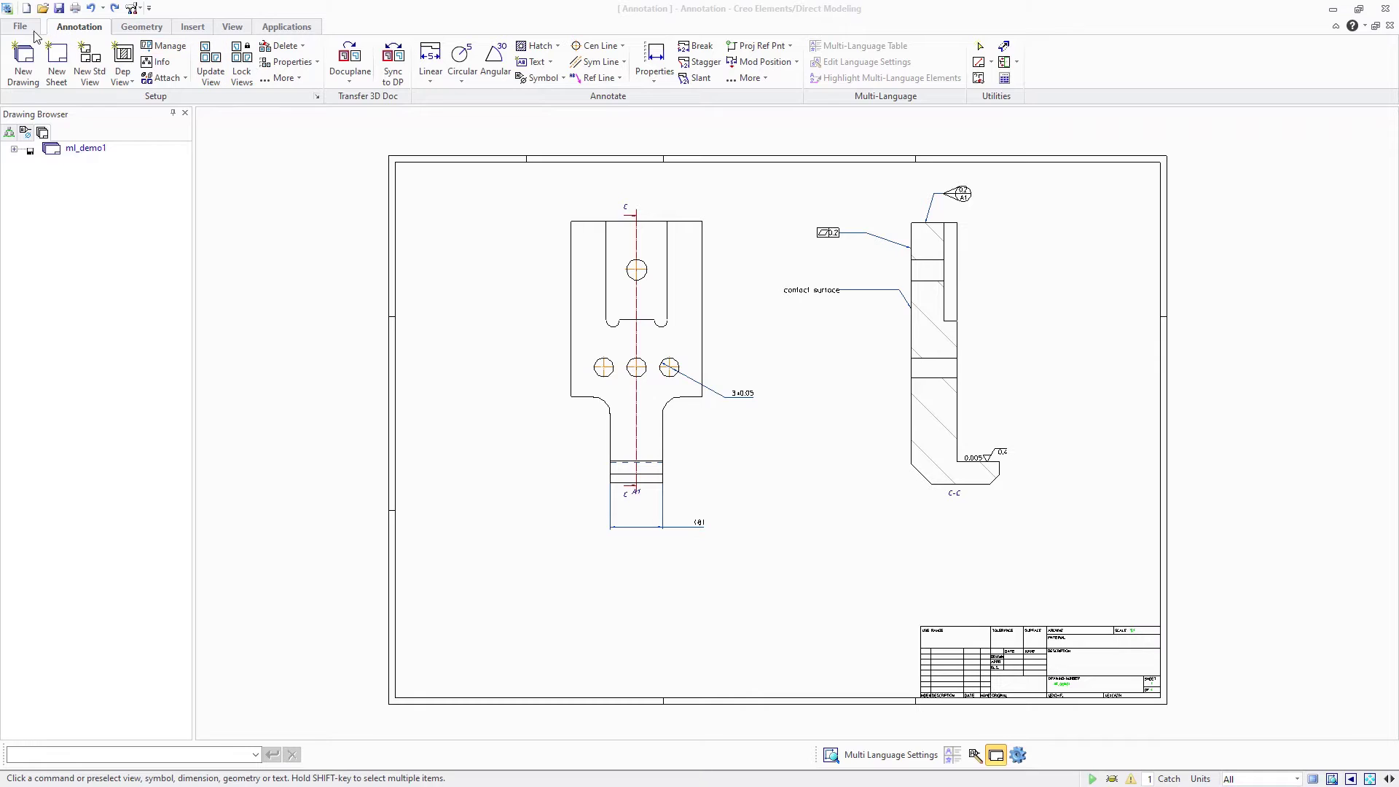
Set Multi Language Settings to Enable in the default settings and close the dialog
click(20, 26)
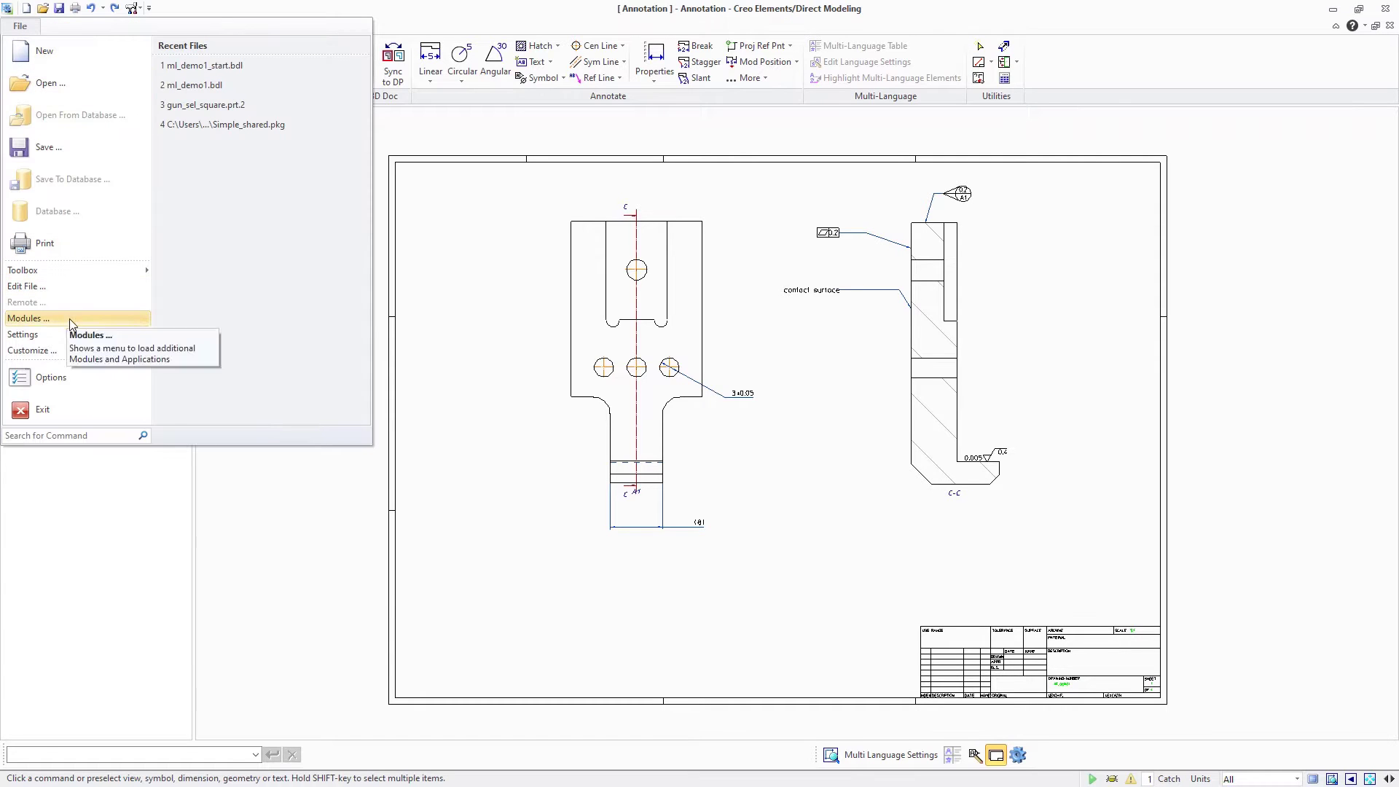
mouse_move(109, 333)
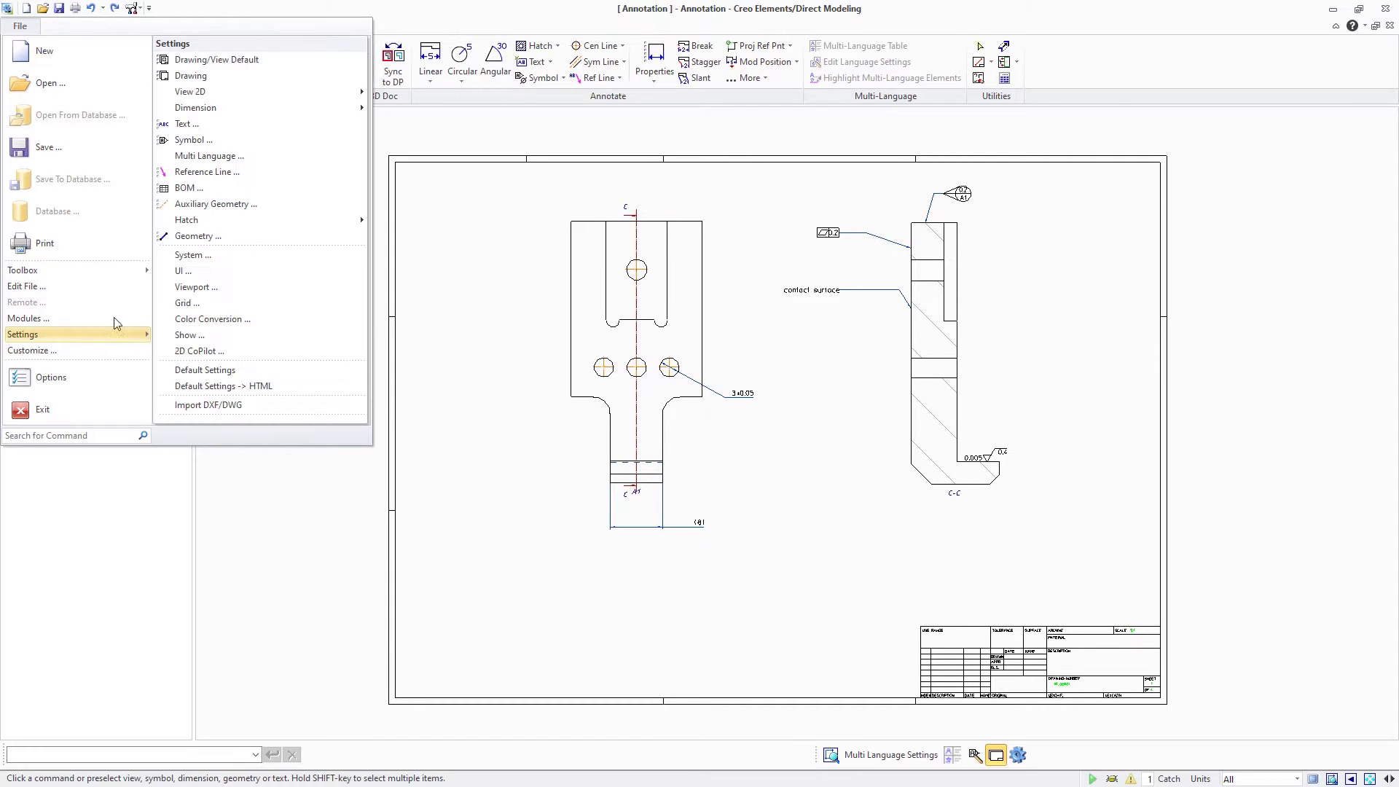
click(208, 155)
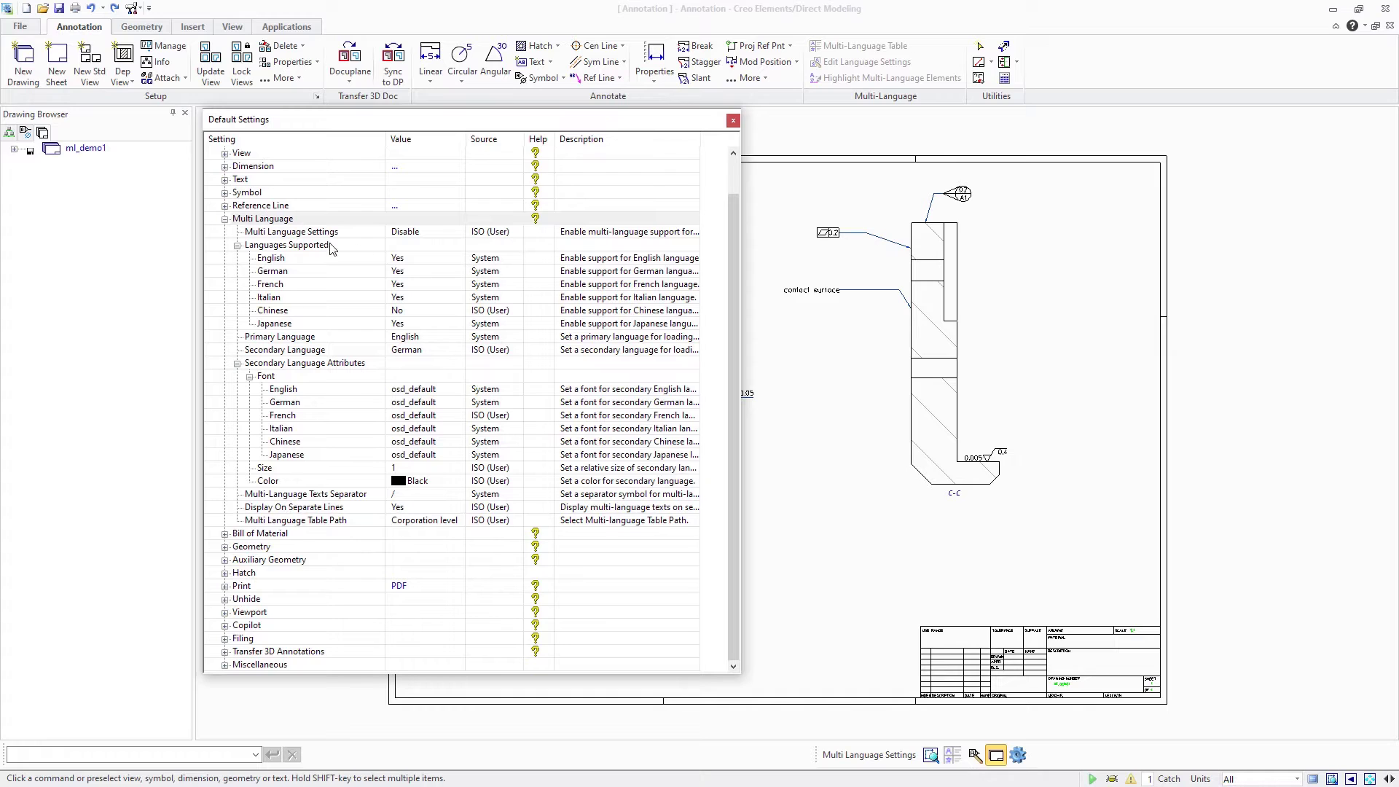
double_click(435, 233)
click(508, 292)
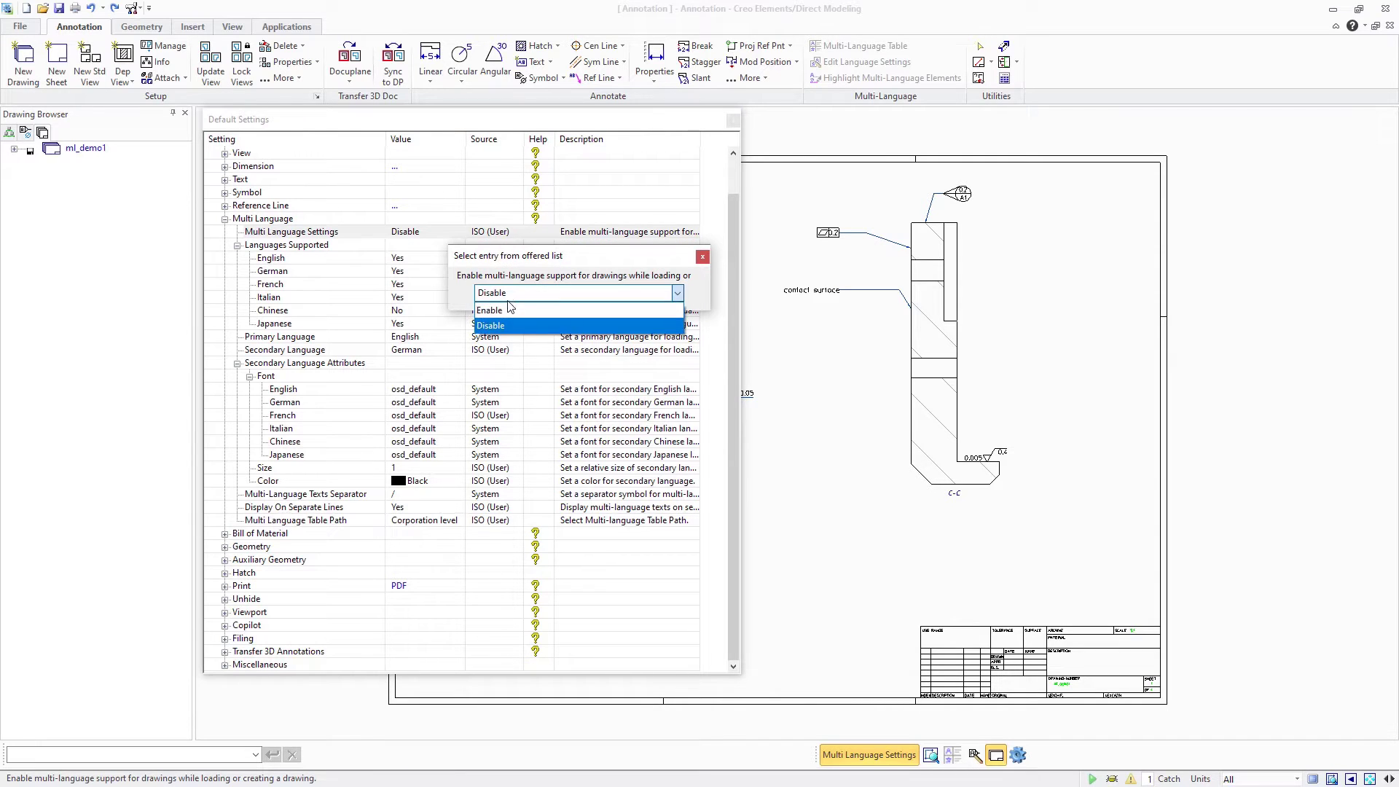
click(509, 311)
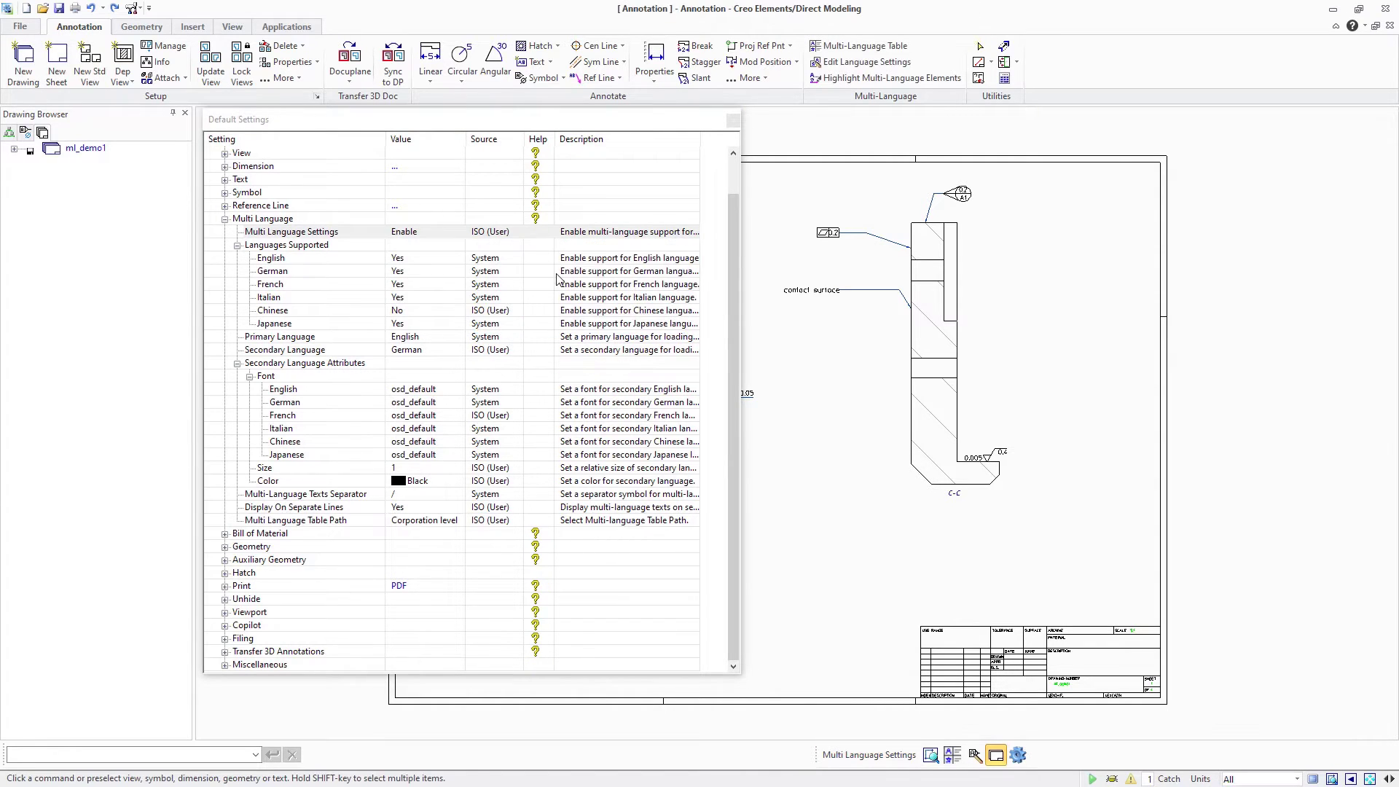
click(734, 121)
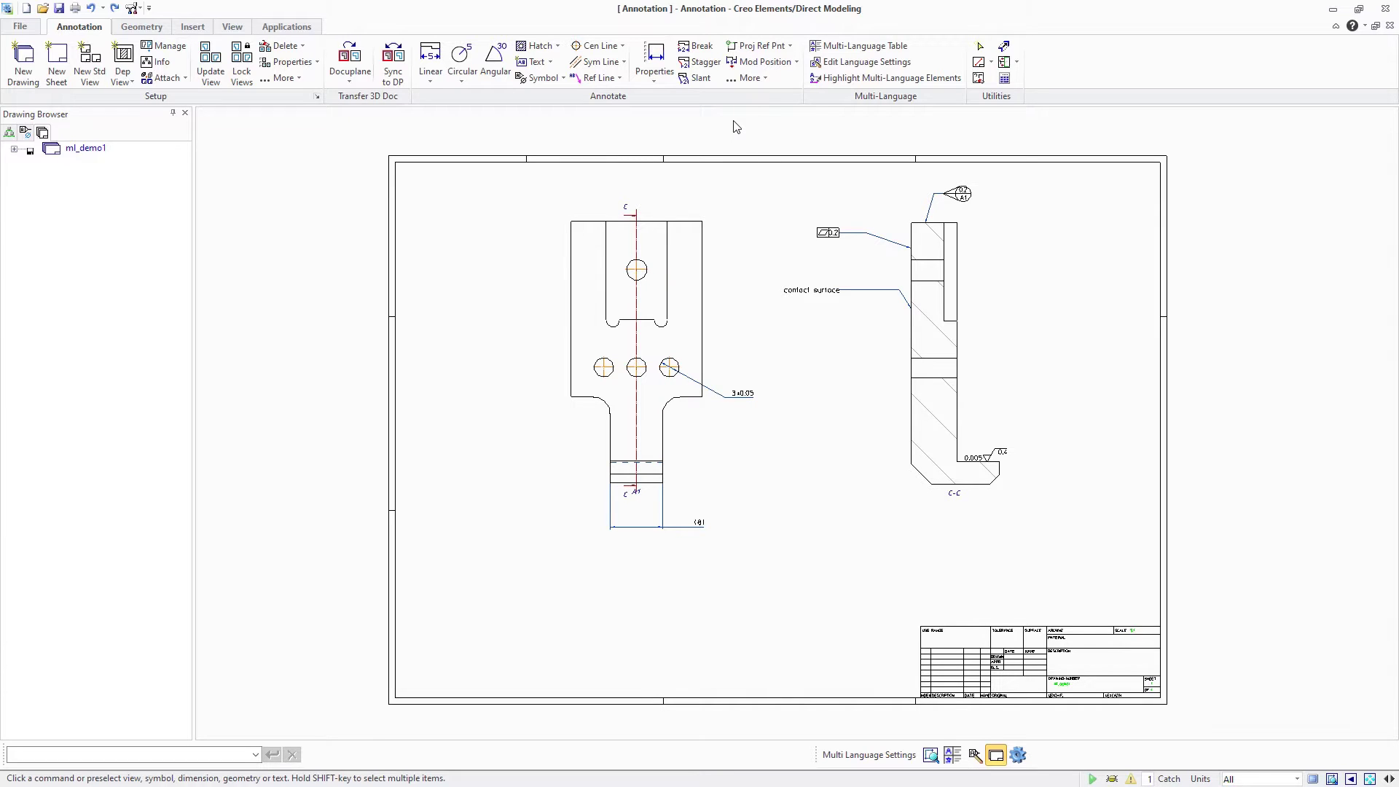
Look through the Multi-Language Table and close it
click(850, 48)
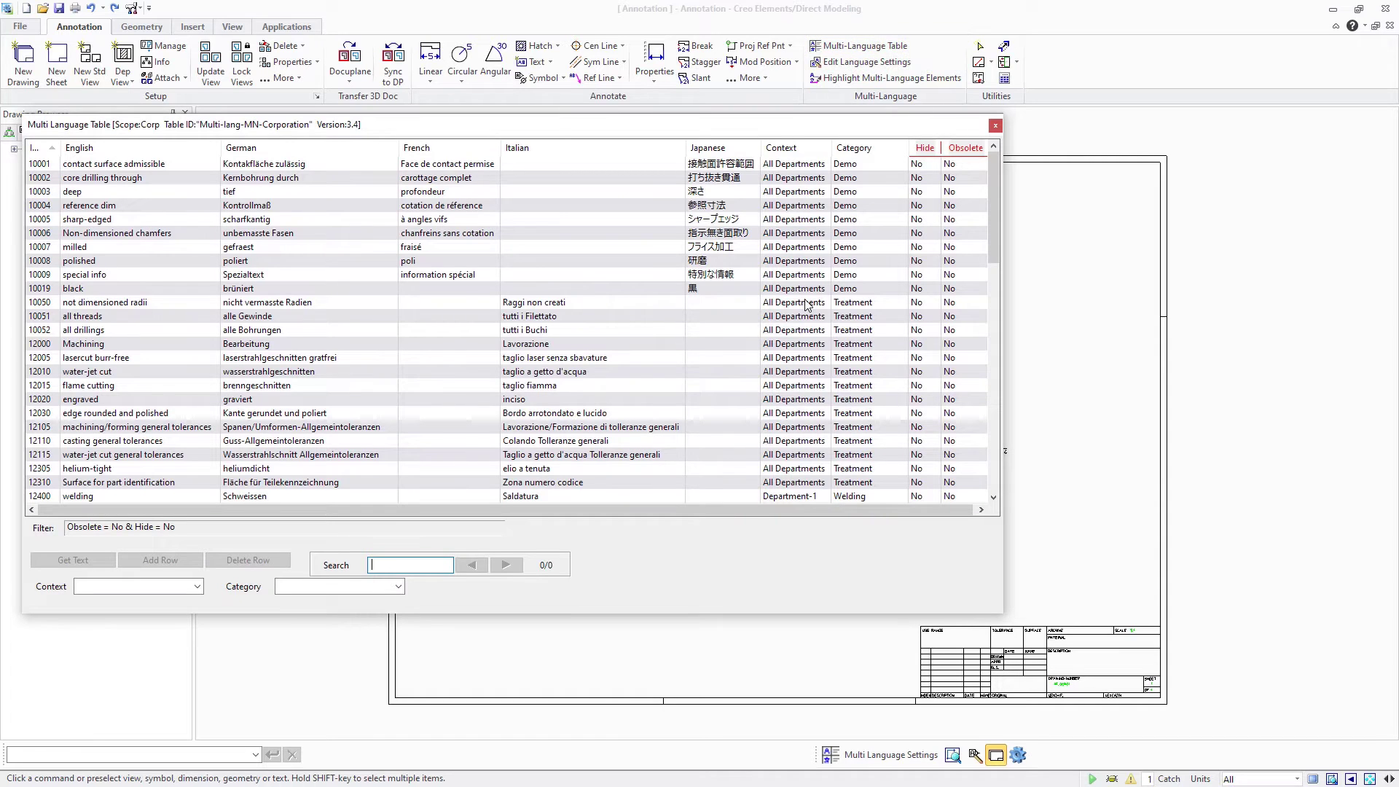
scroll(874, 262, down, 5)
scroll(925, 215, up, 5)
click(995, 127)
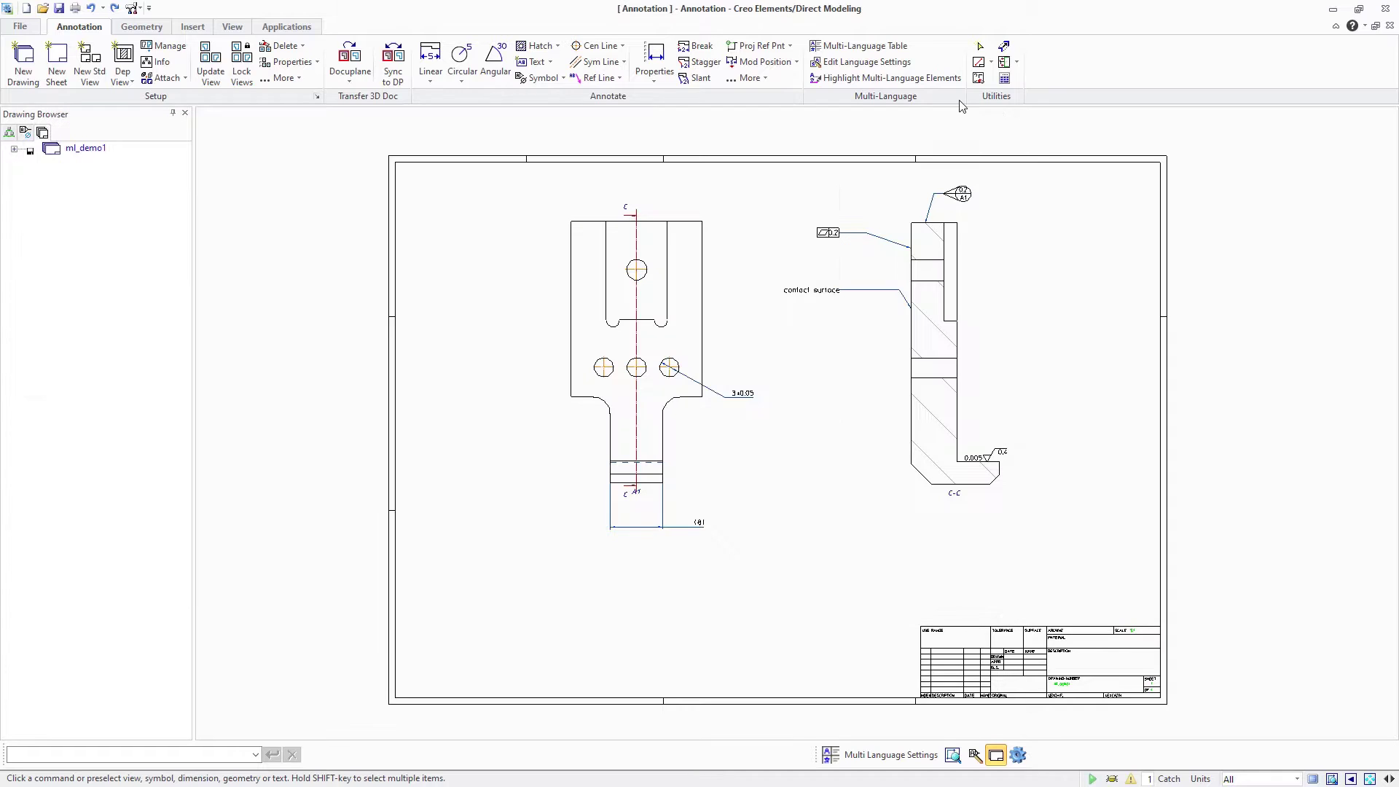
Confirm the language settings with ENGLISH as primary and GERMAN as secondary language
click(850, 65)
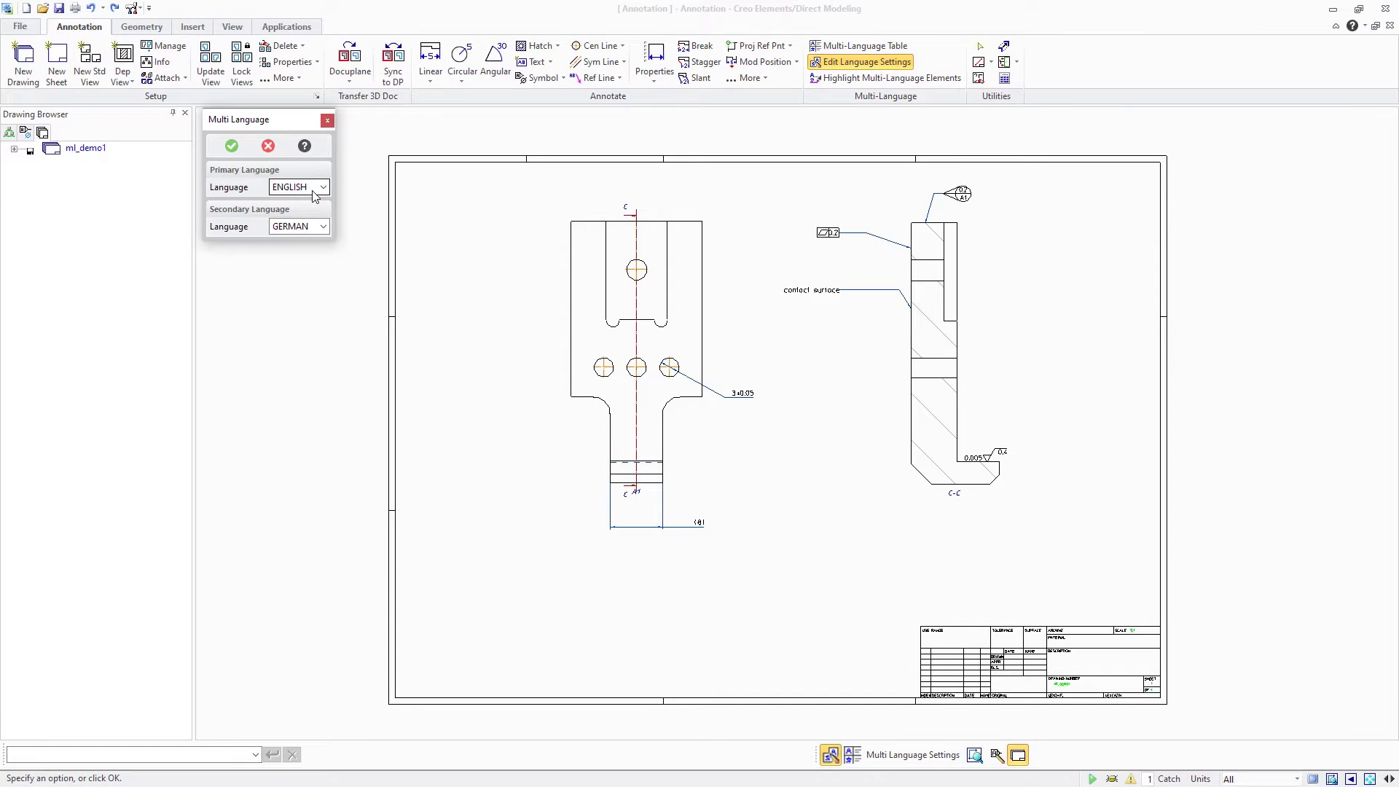
click(325, 226)
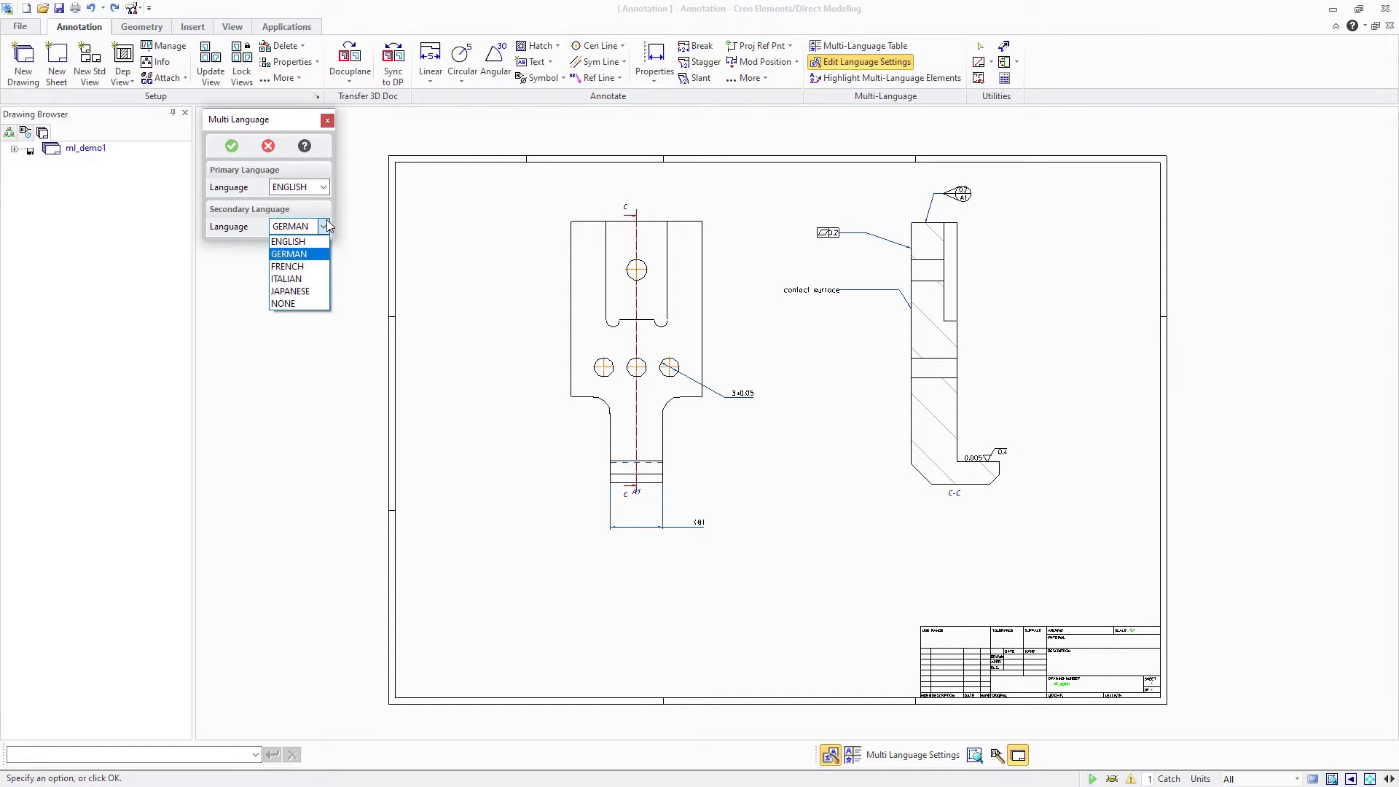
click(324, 226)
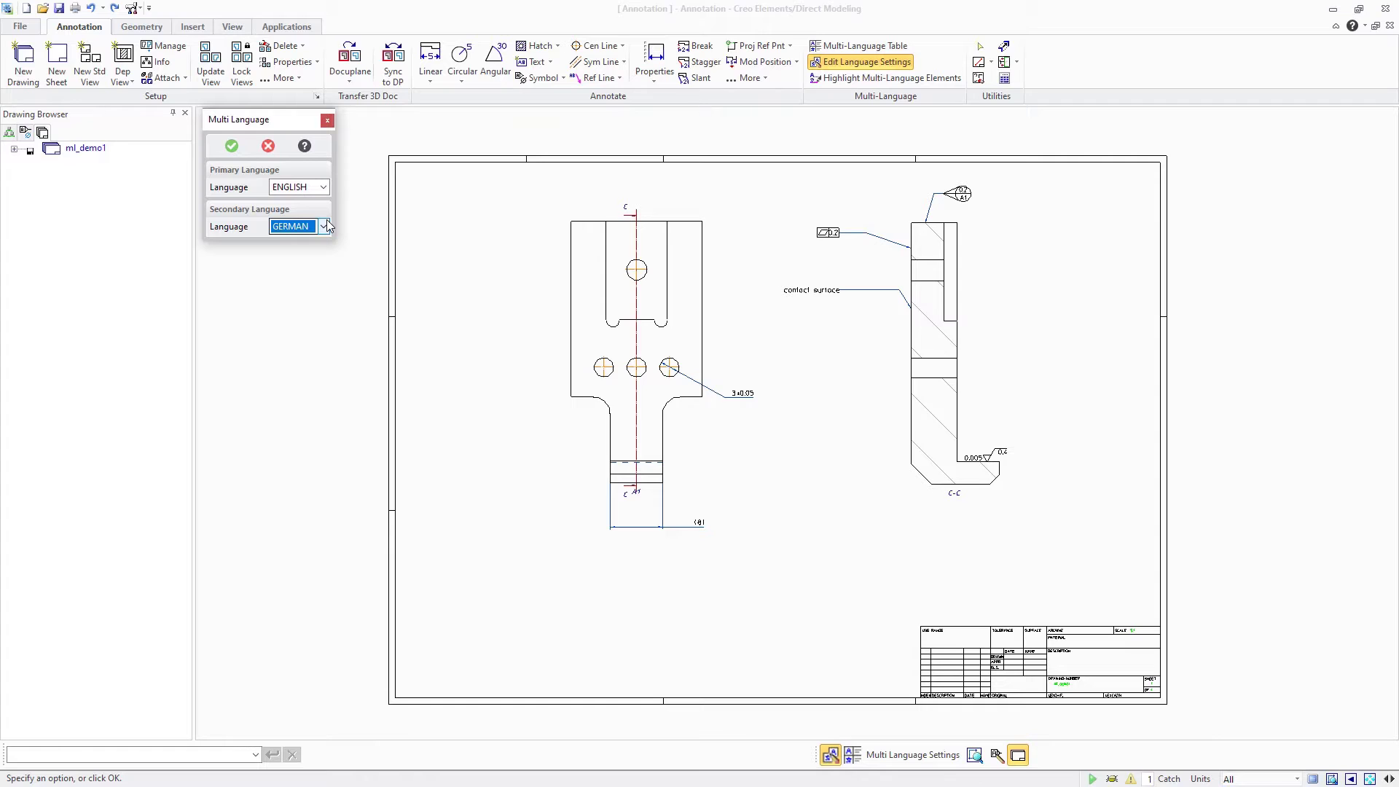
click(268, 146)
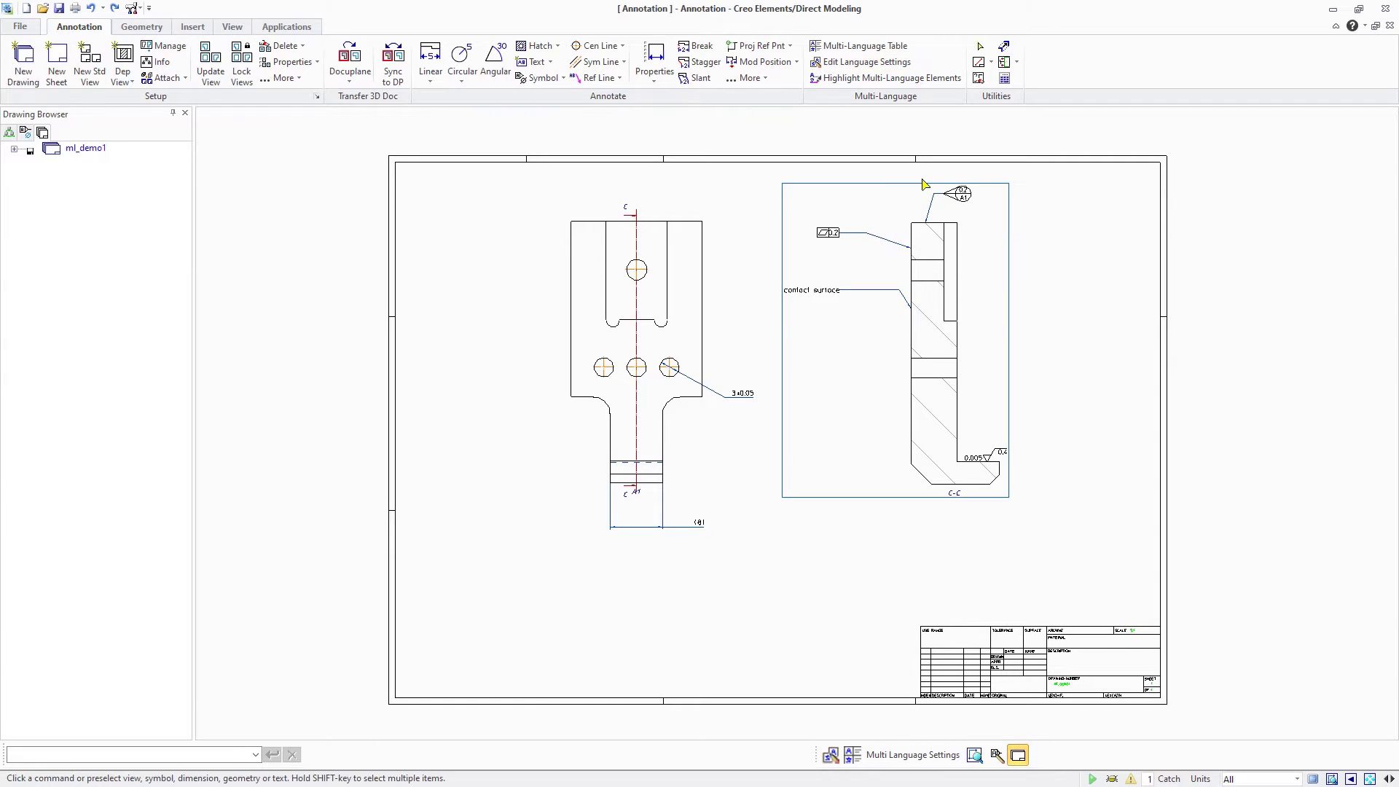
Turn multi-language element highlighting on and off, then zoom and pan to the front view
click(850, 79)
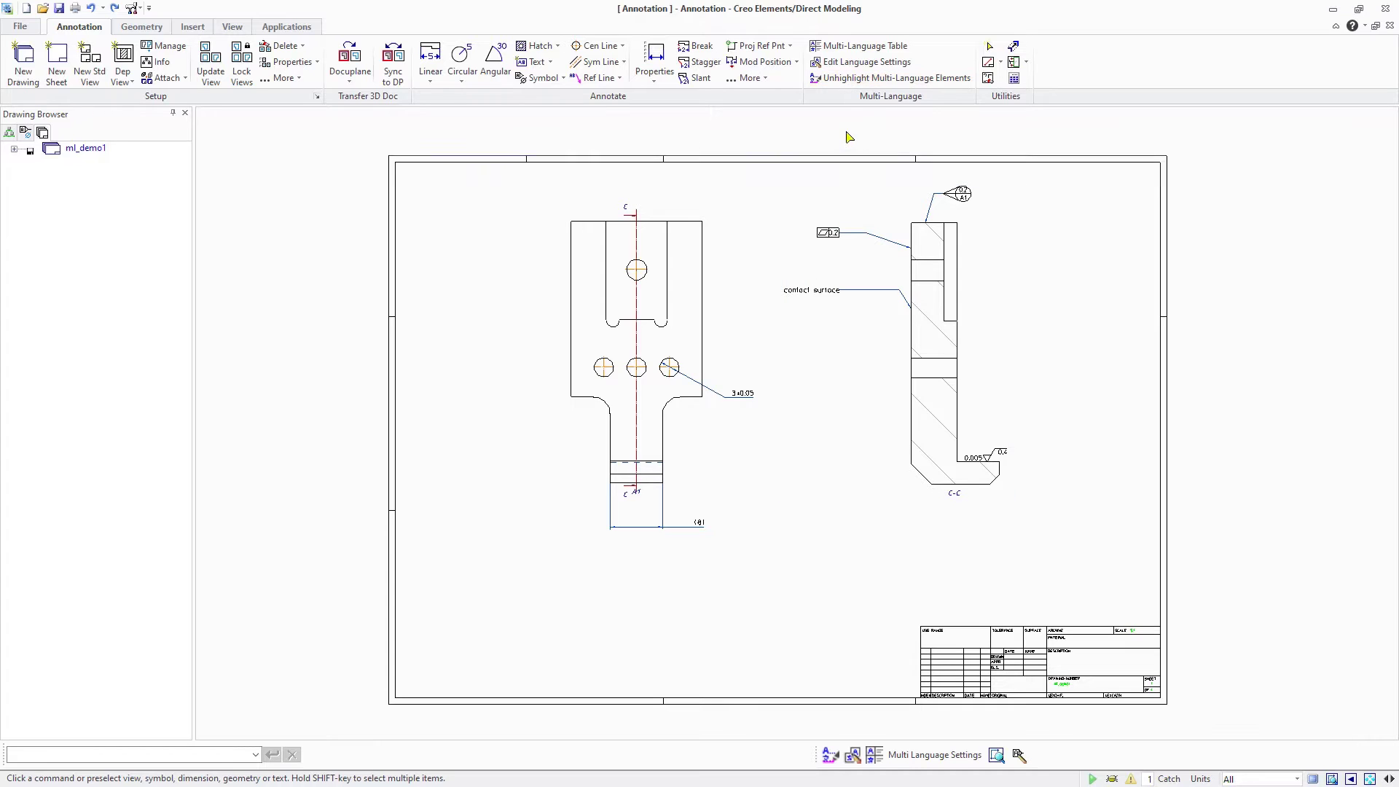
click(867, 78)
scroll(816, 407, up, 5)
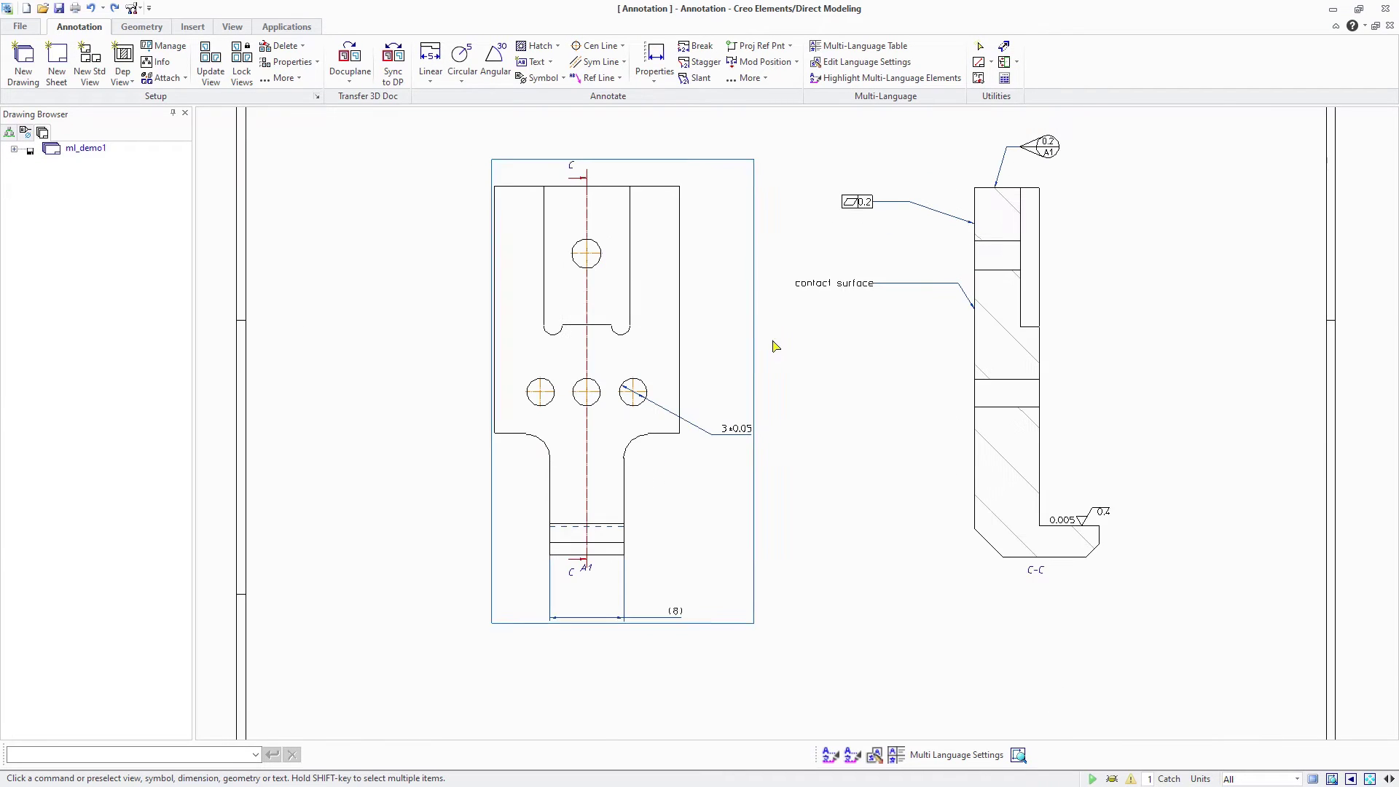
middle_drag(854, 468, 1057, 465)
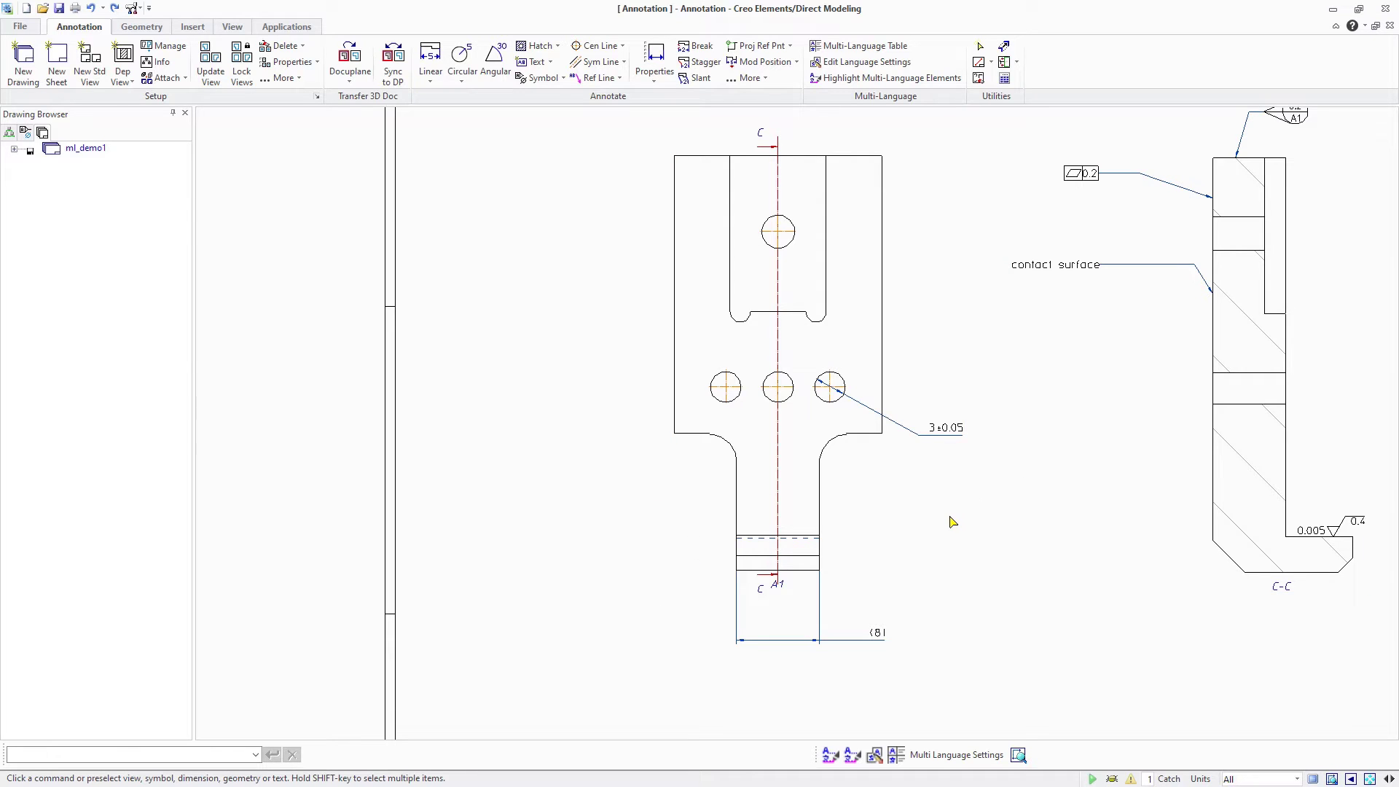
Give the (8) dimension the multi-language subfix 'reference dim' / 'Kontrollmaß' from the table
click(880, 632)
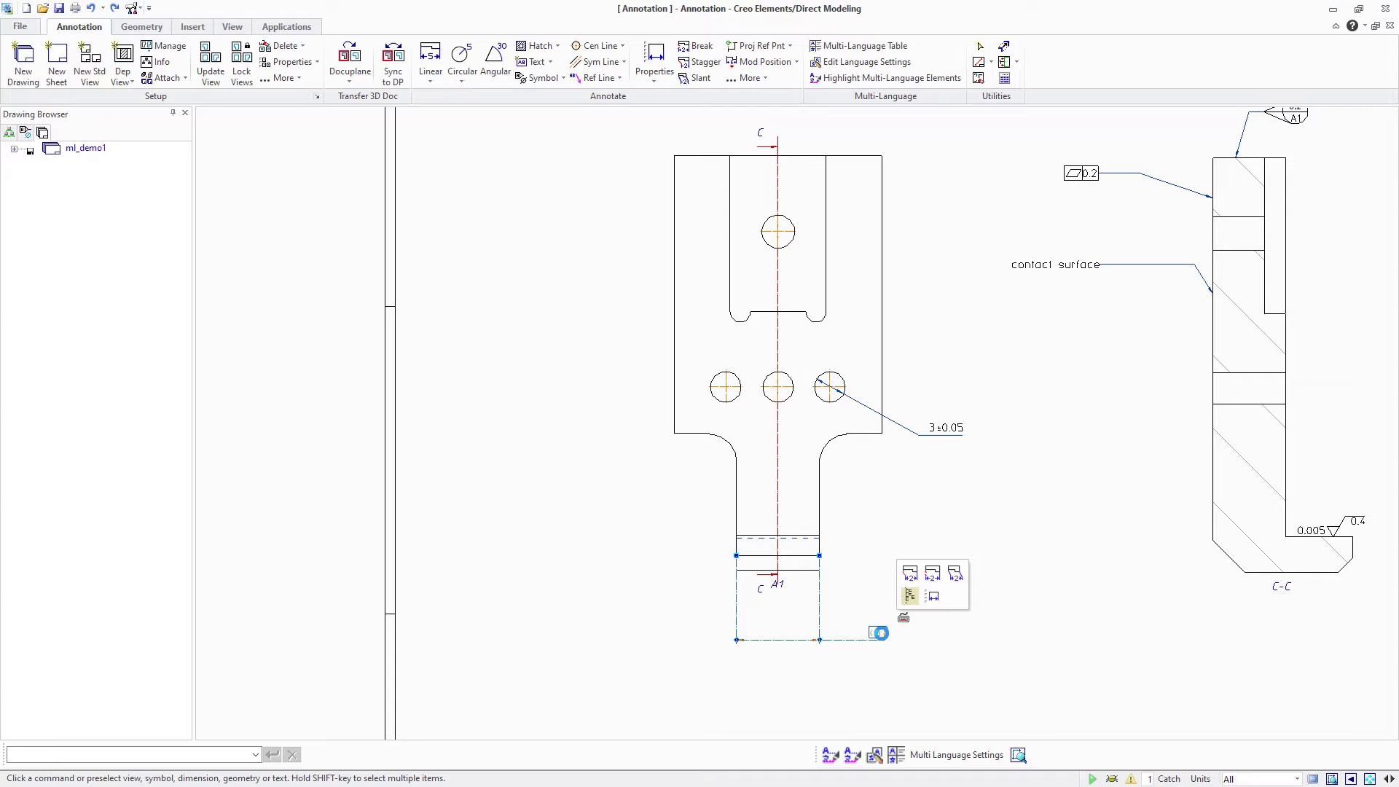
click(936, 598)
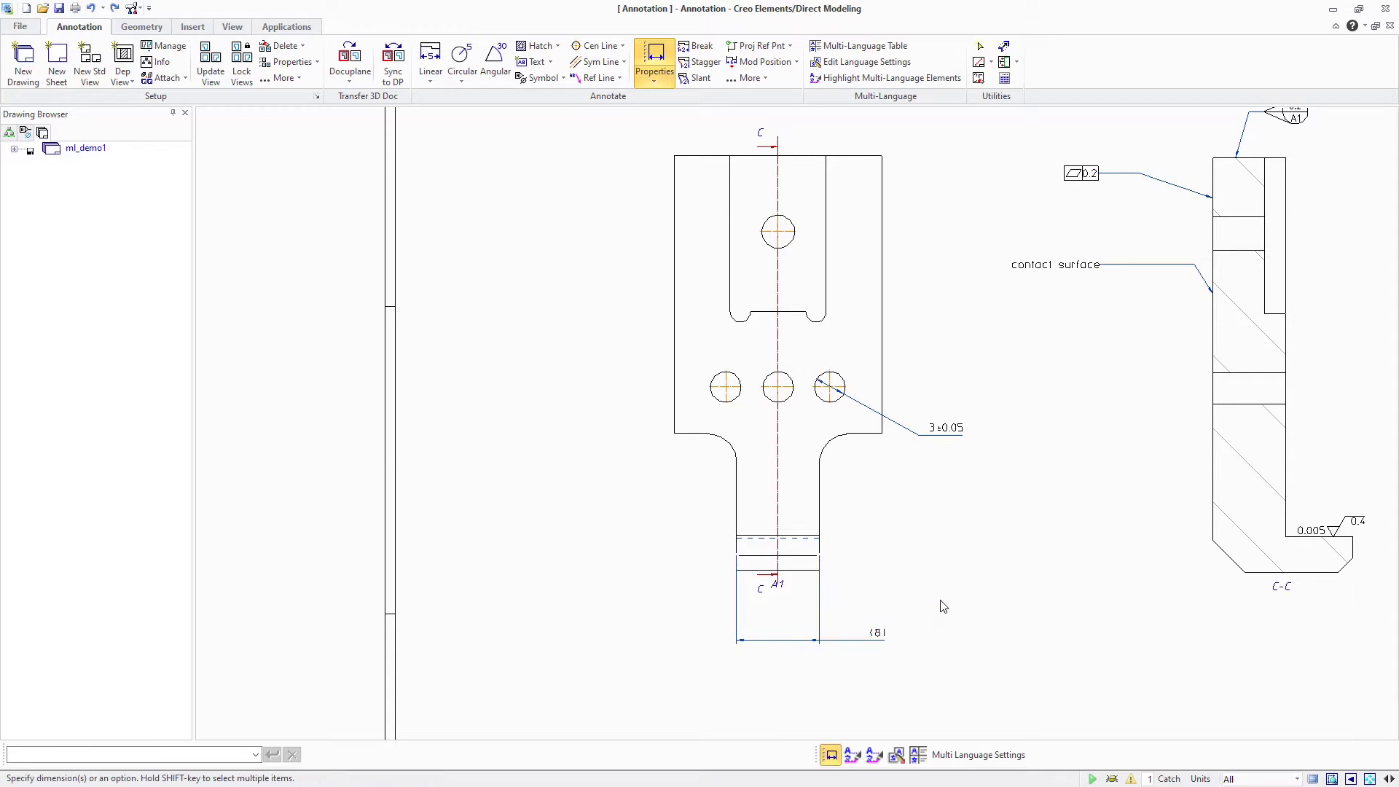
click(225, 220)
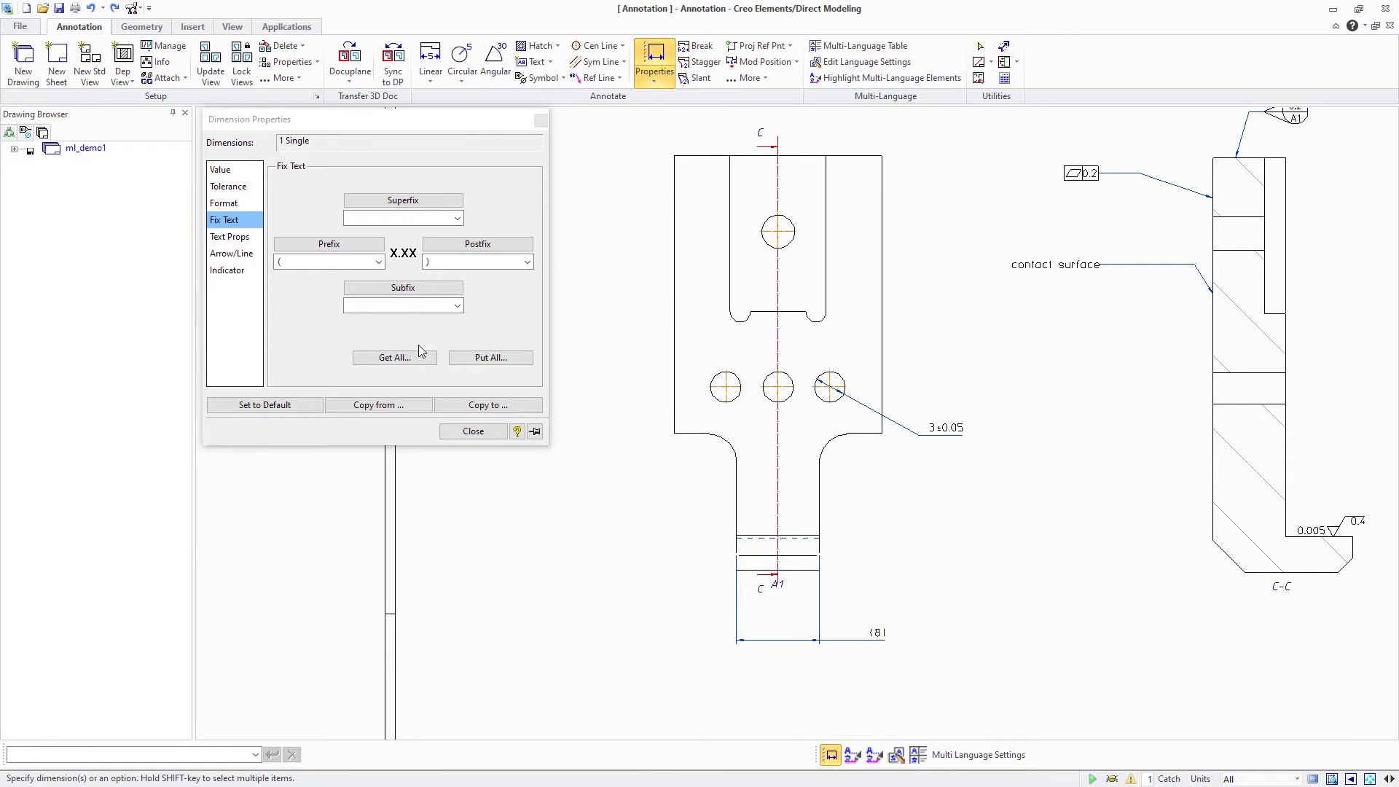
click(422, 304)
click(837, 46)
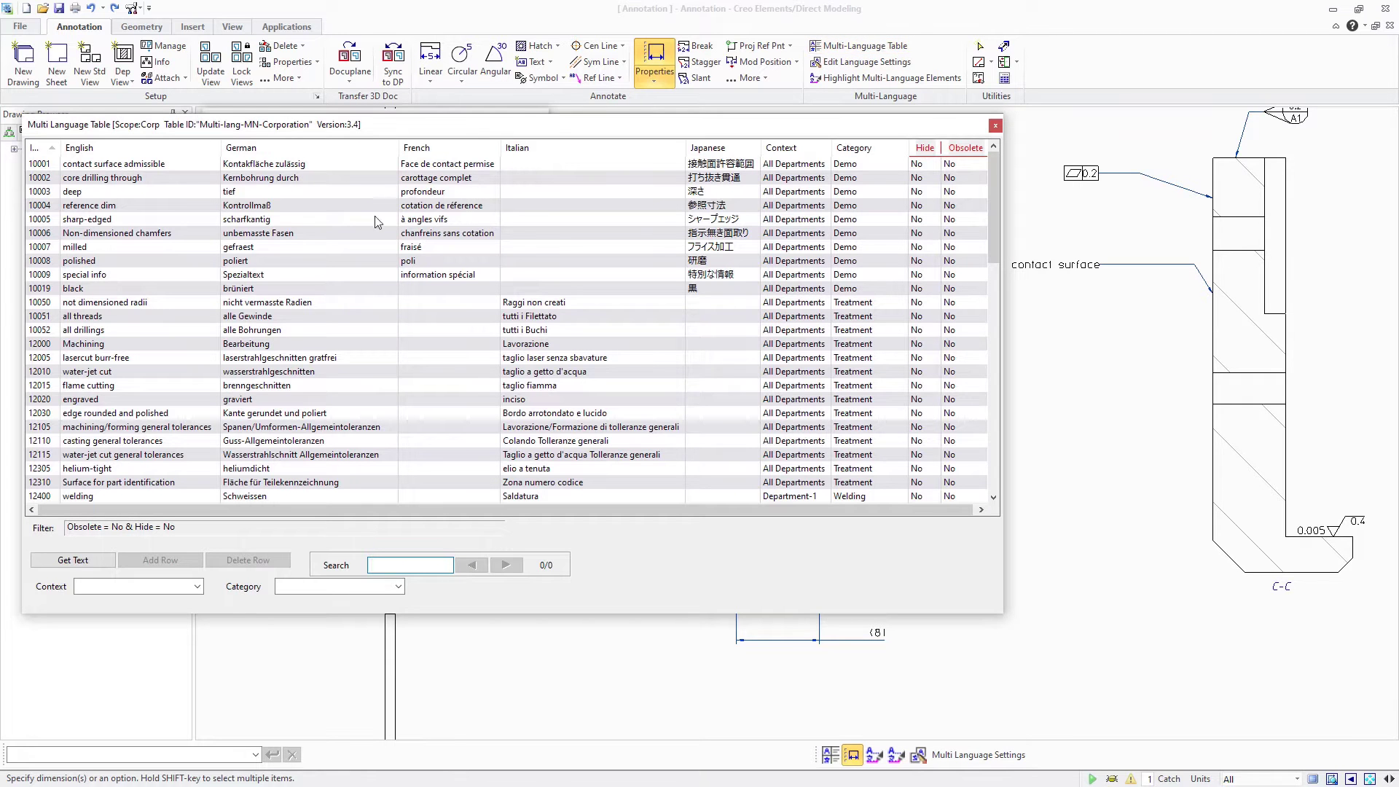
click(92, 209)
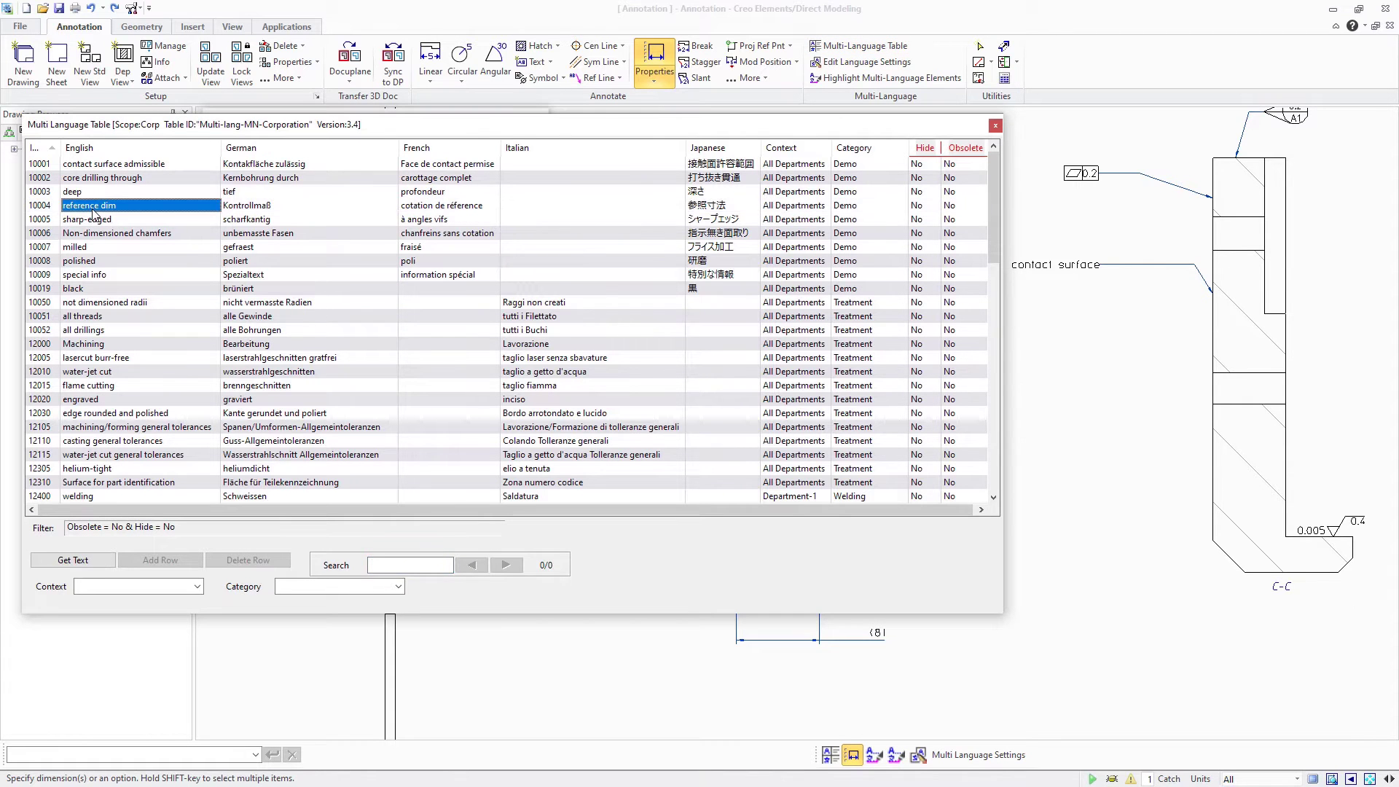
click(76, 562)
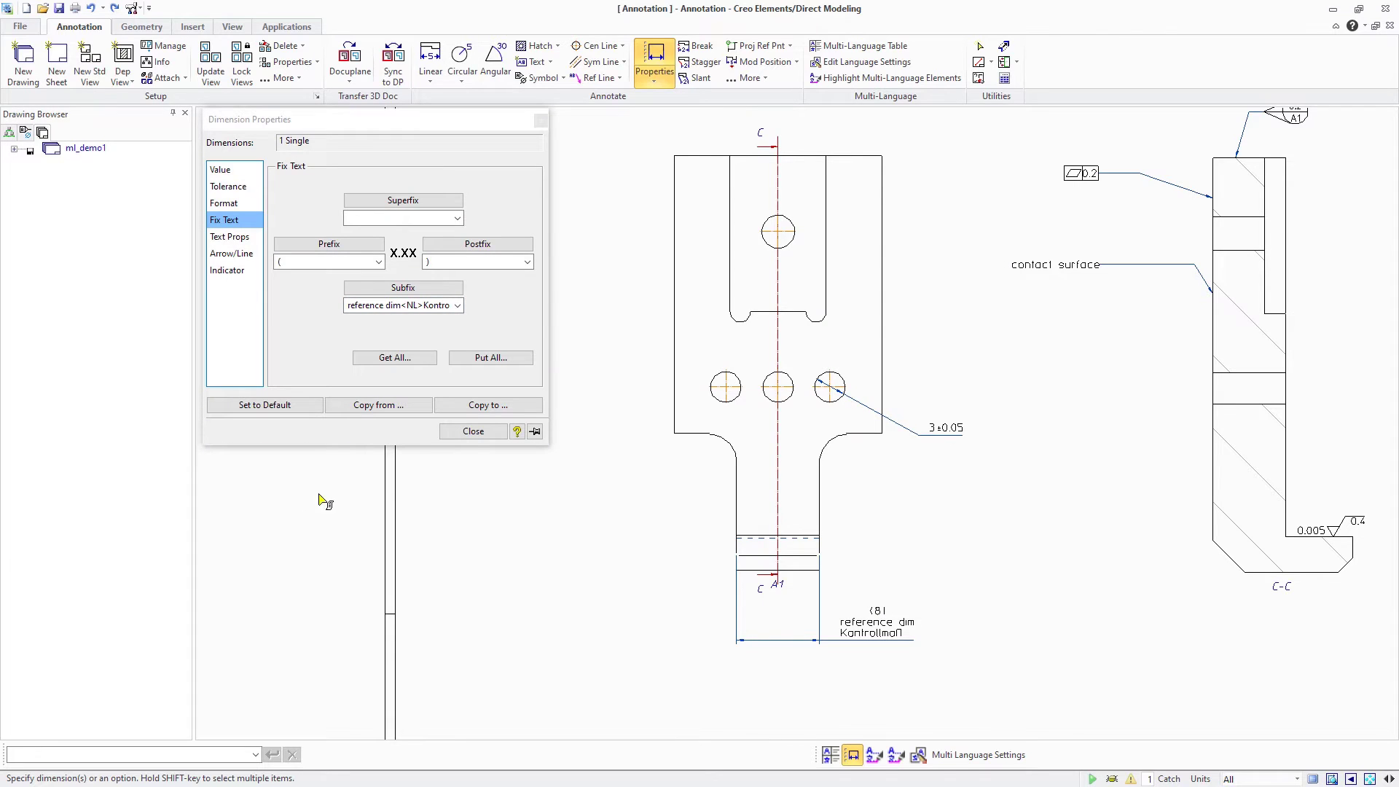
click(473, 431)
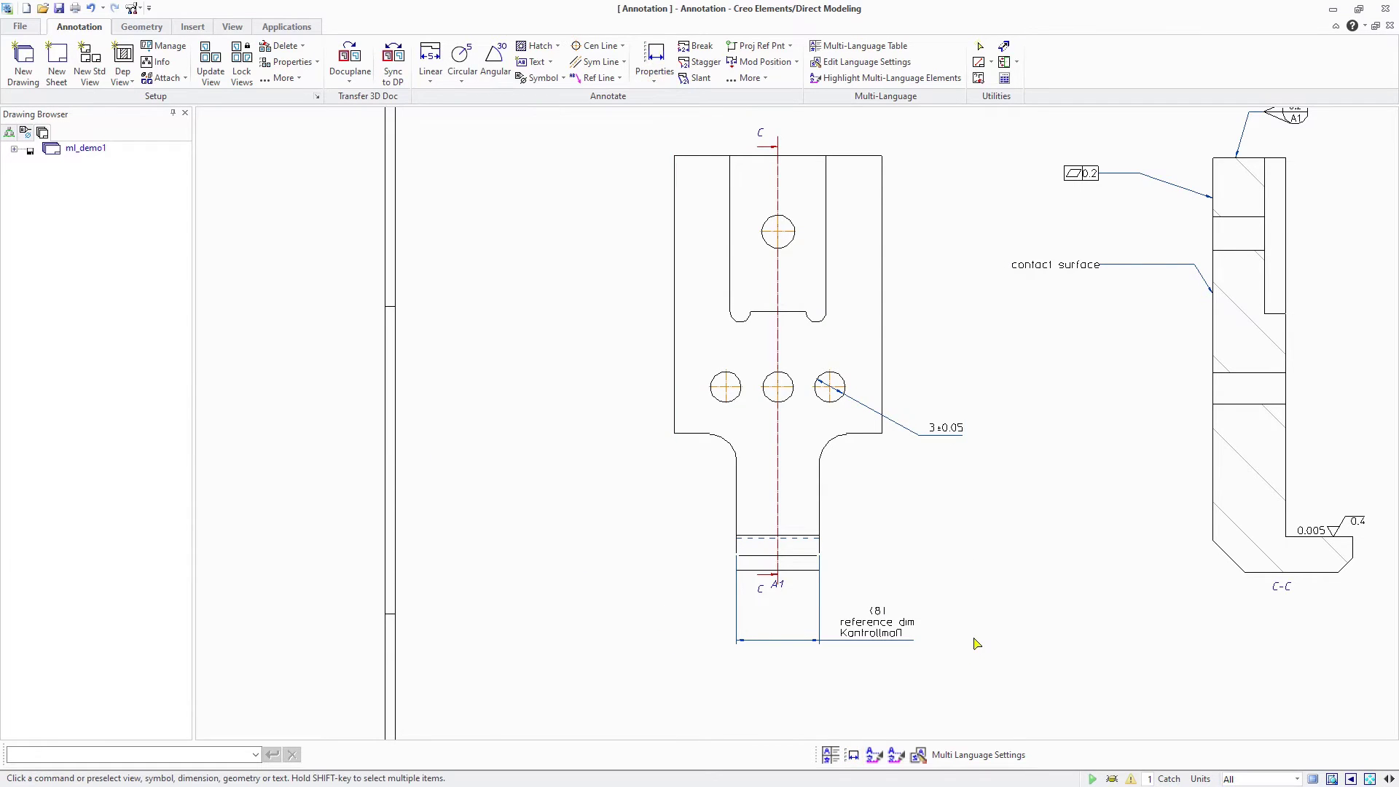
scroll(977, 644, up, 2)
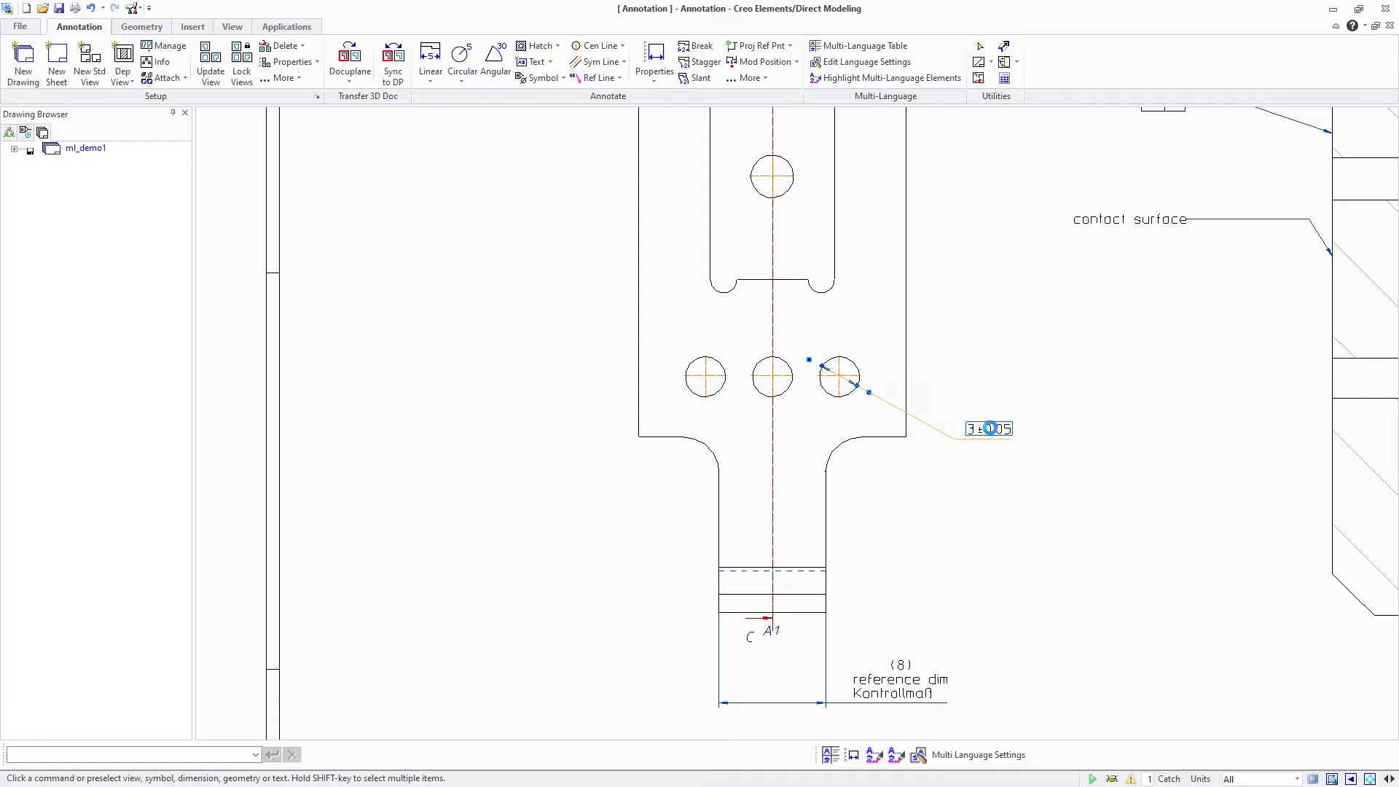
Add the 'deep' / 'tief' table entry as postfix of the 3±0.05 hole dimension
click(989, 427)
click(1020, 400)
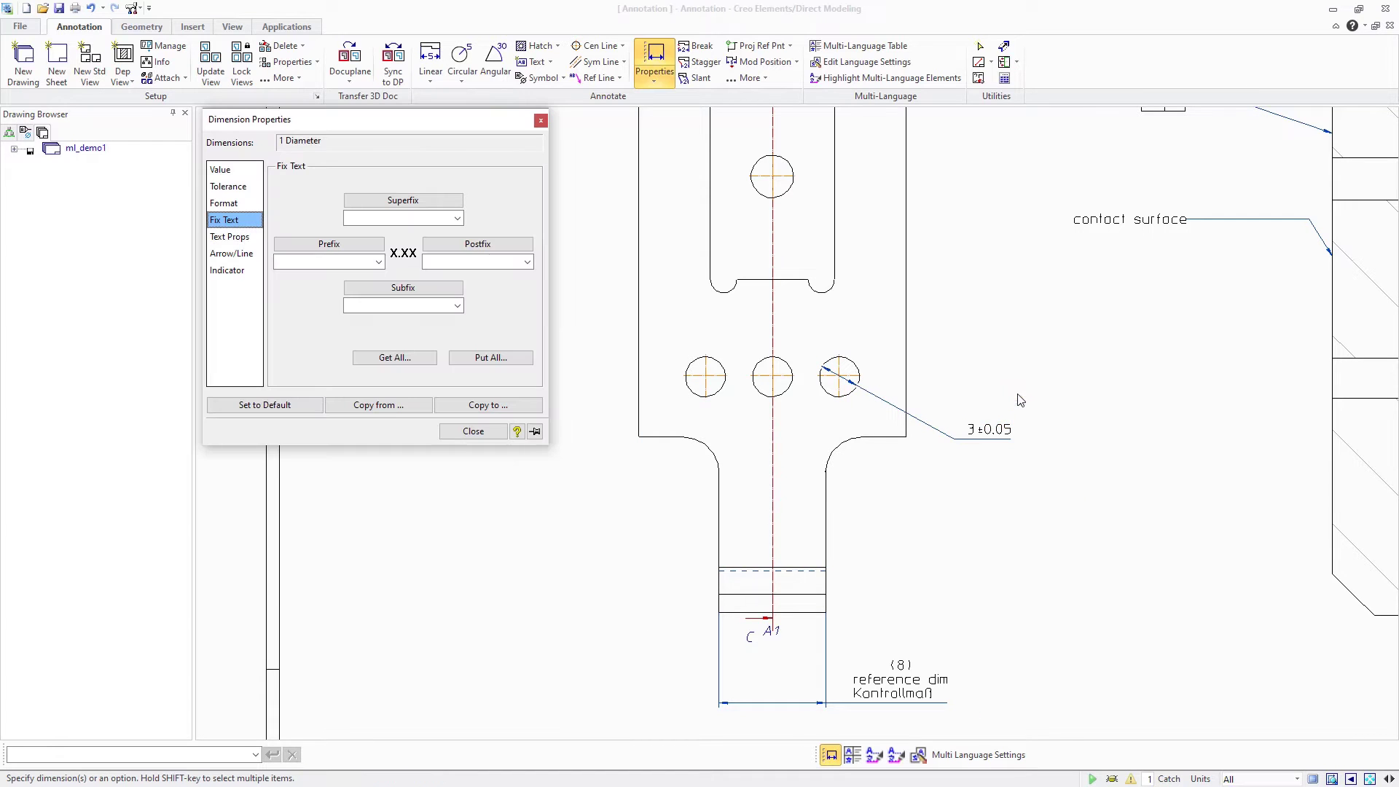
click(463, 262)
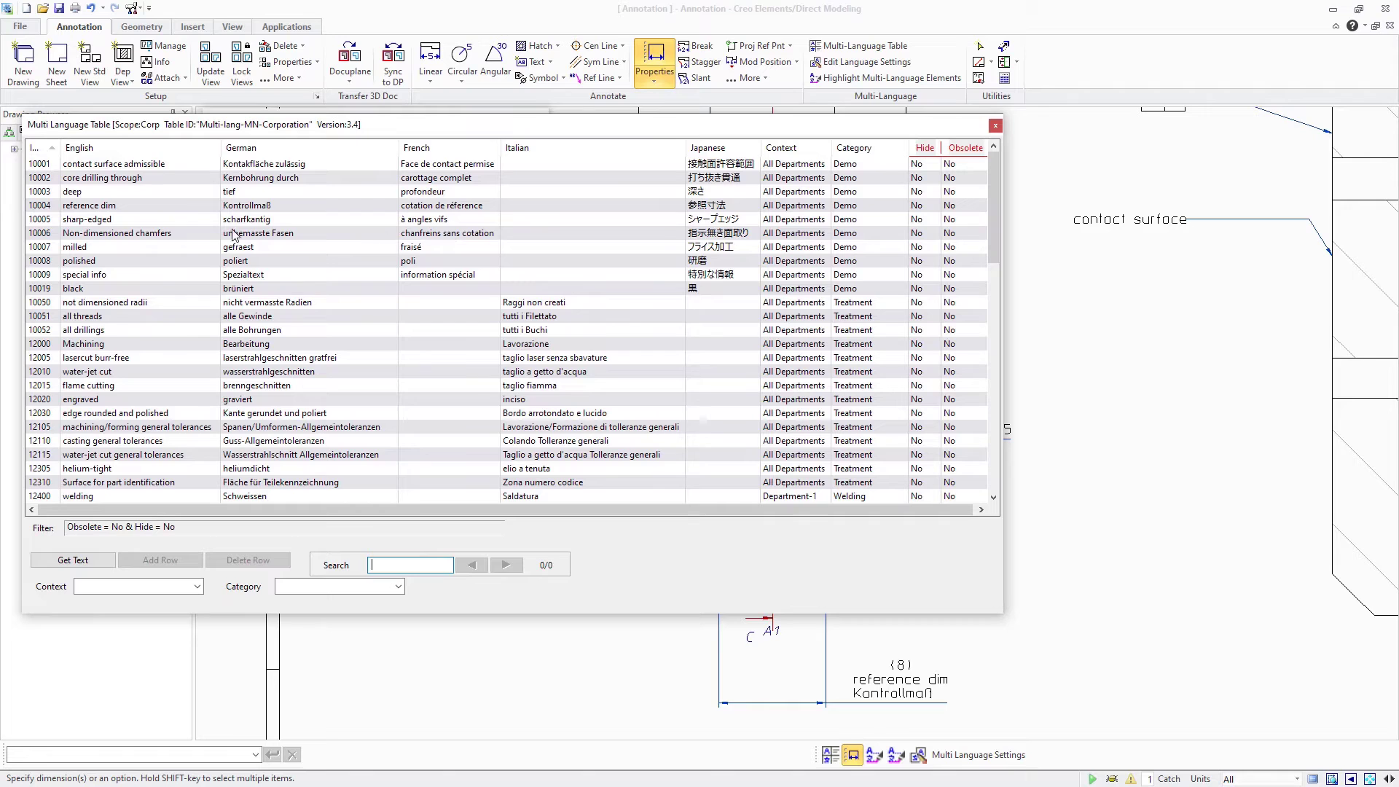
click(146, 191)
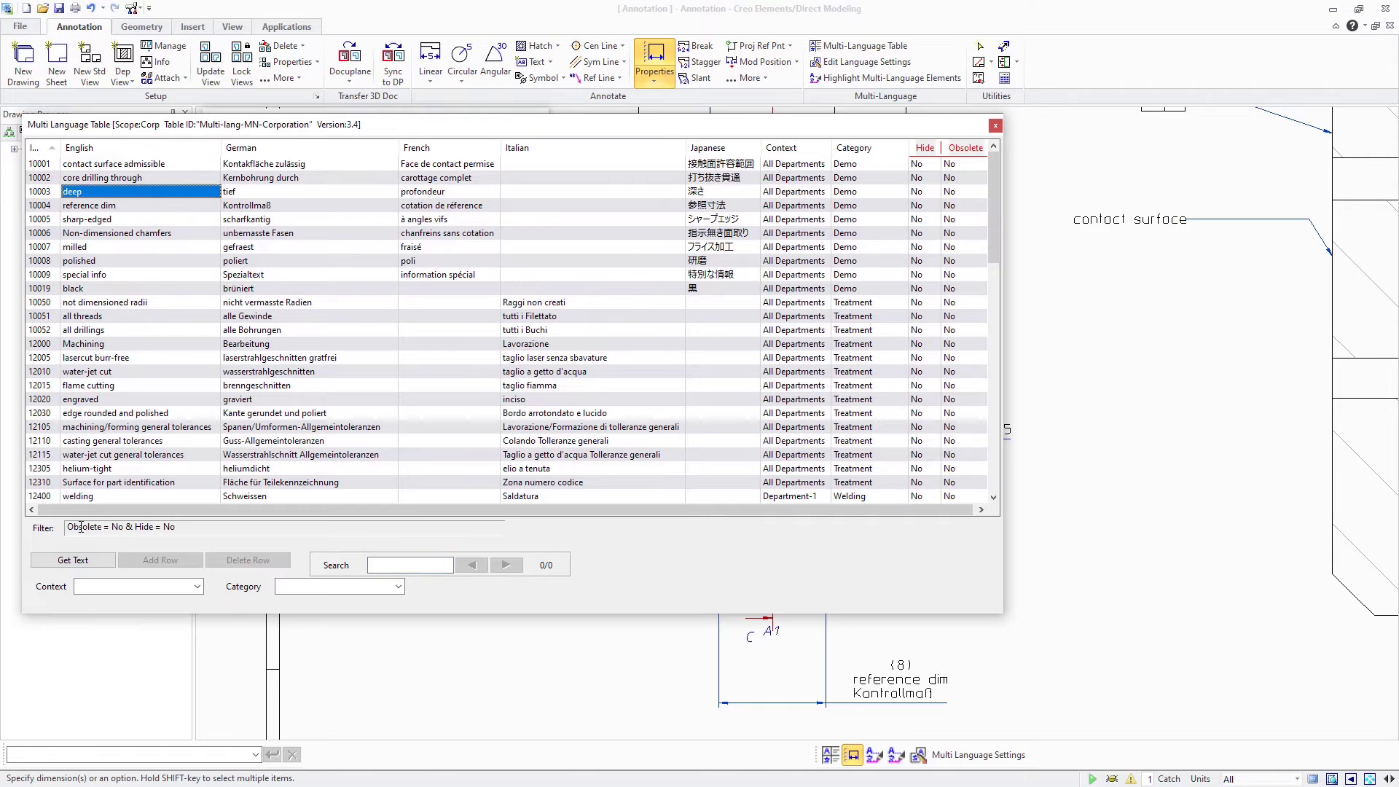
click(72, 560)
click(418, 307)
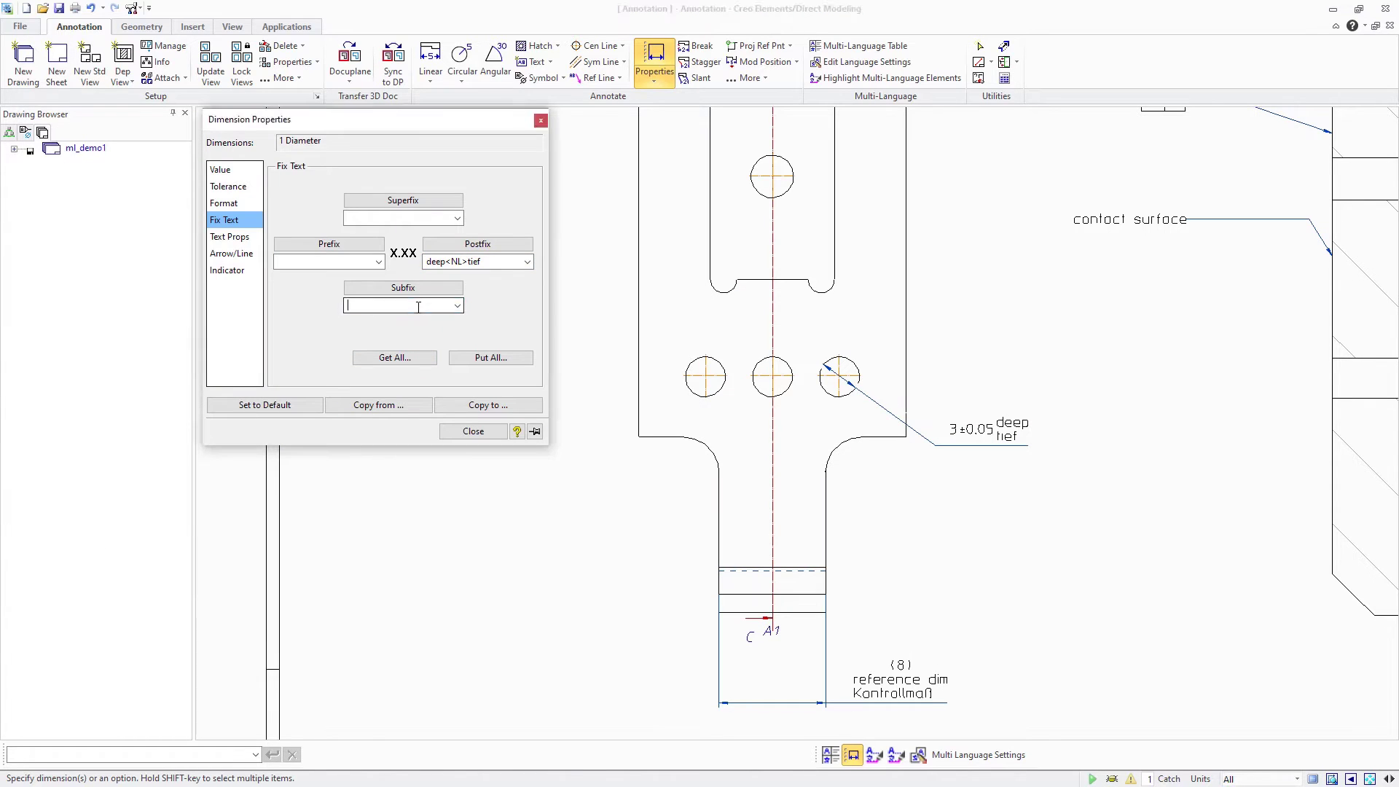
Search the table for 'dri' and add 'core drilling through' / 'Kernbohrung durch' as subfix
click(838, 48)
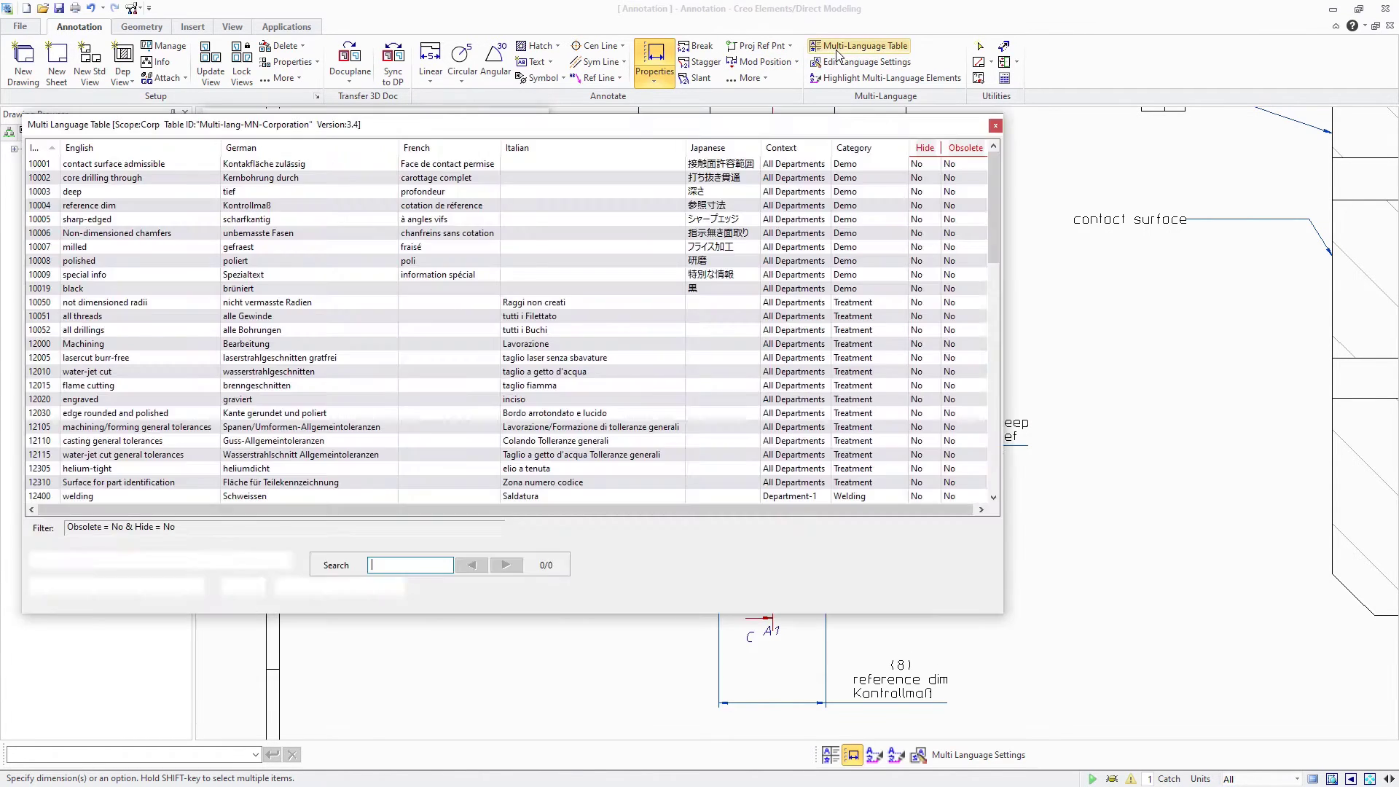
click(392, 565)
text(drill)
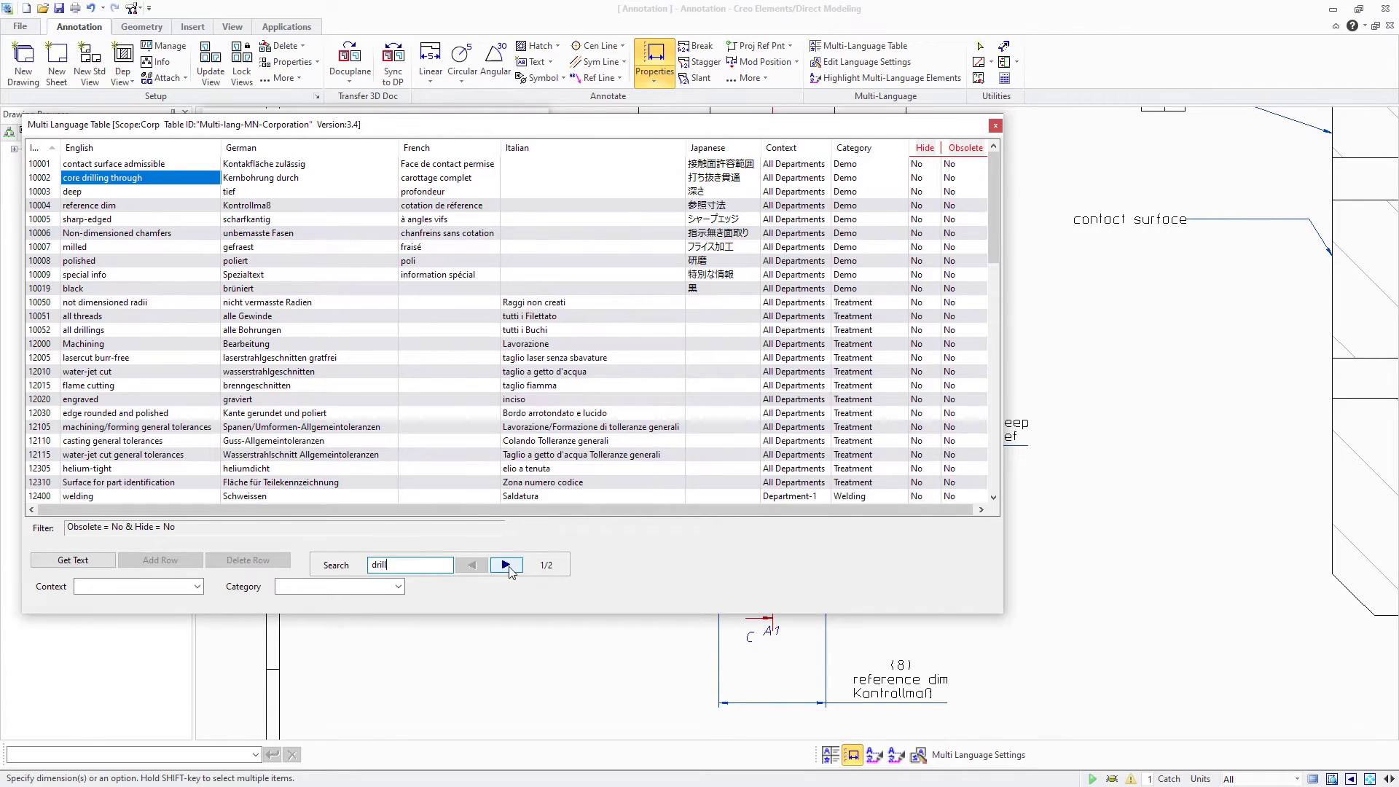
click(506, 566)
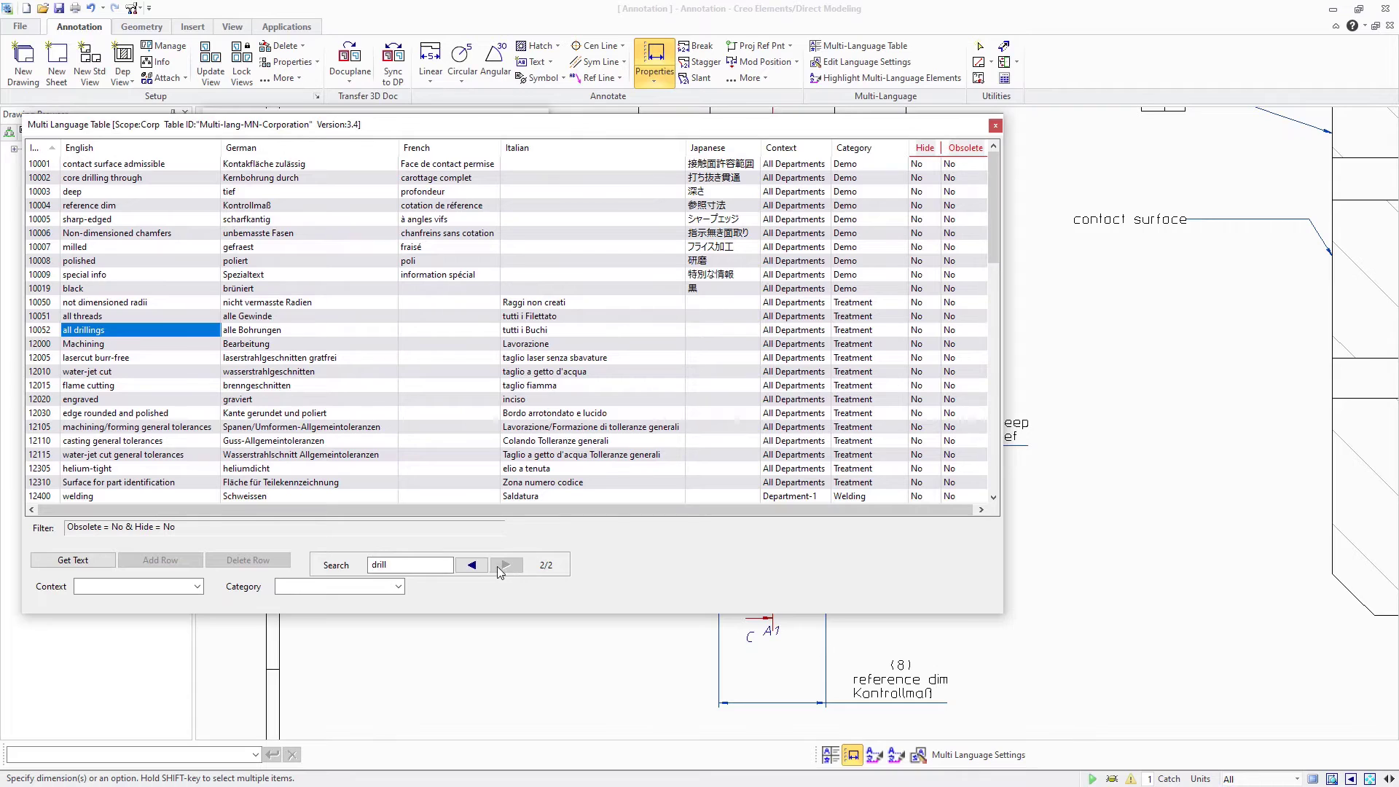
click(473, 565)
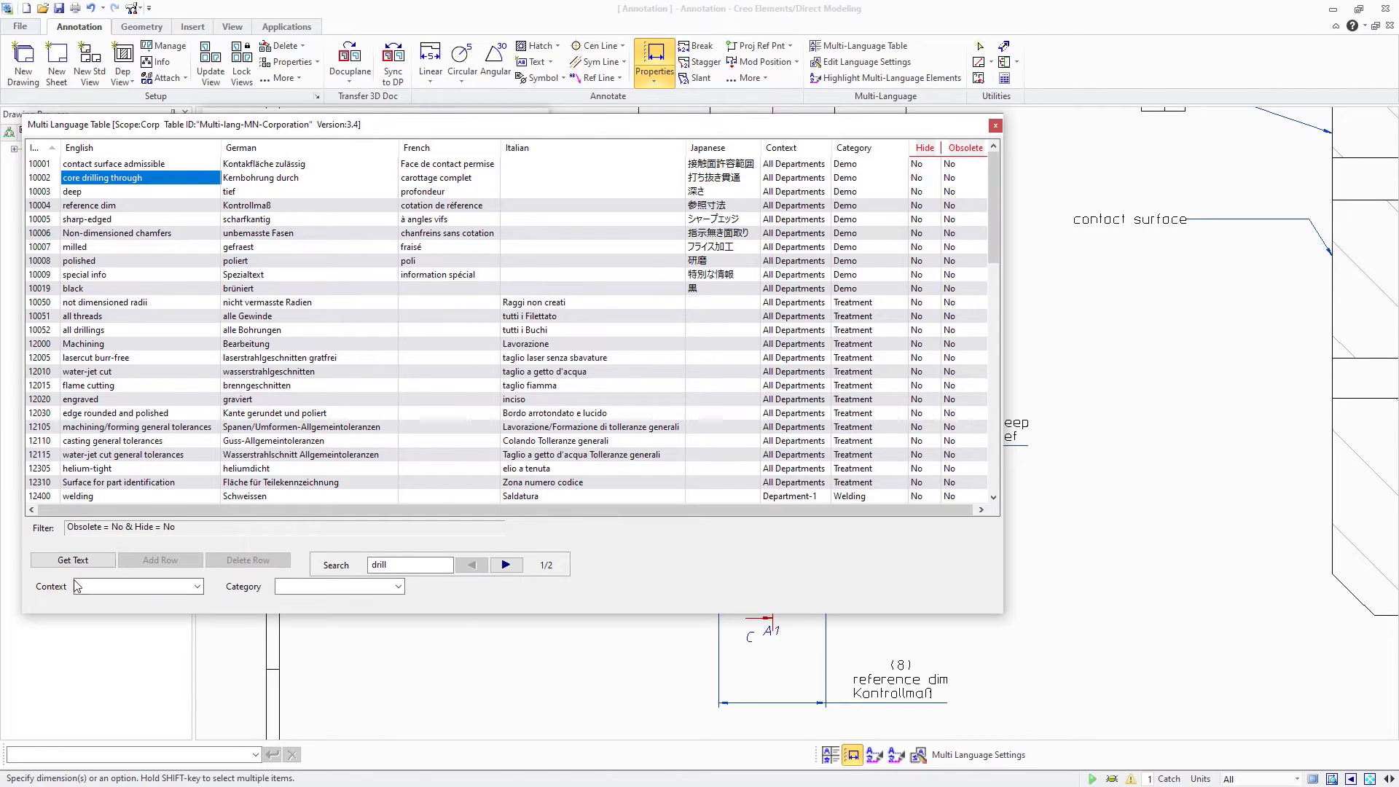
click(75, 558)
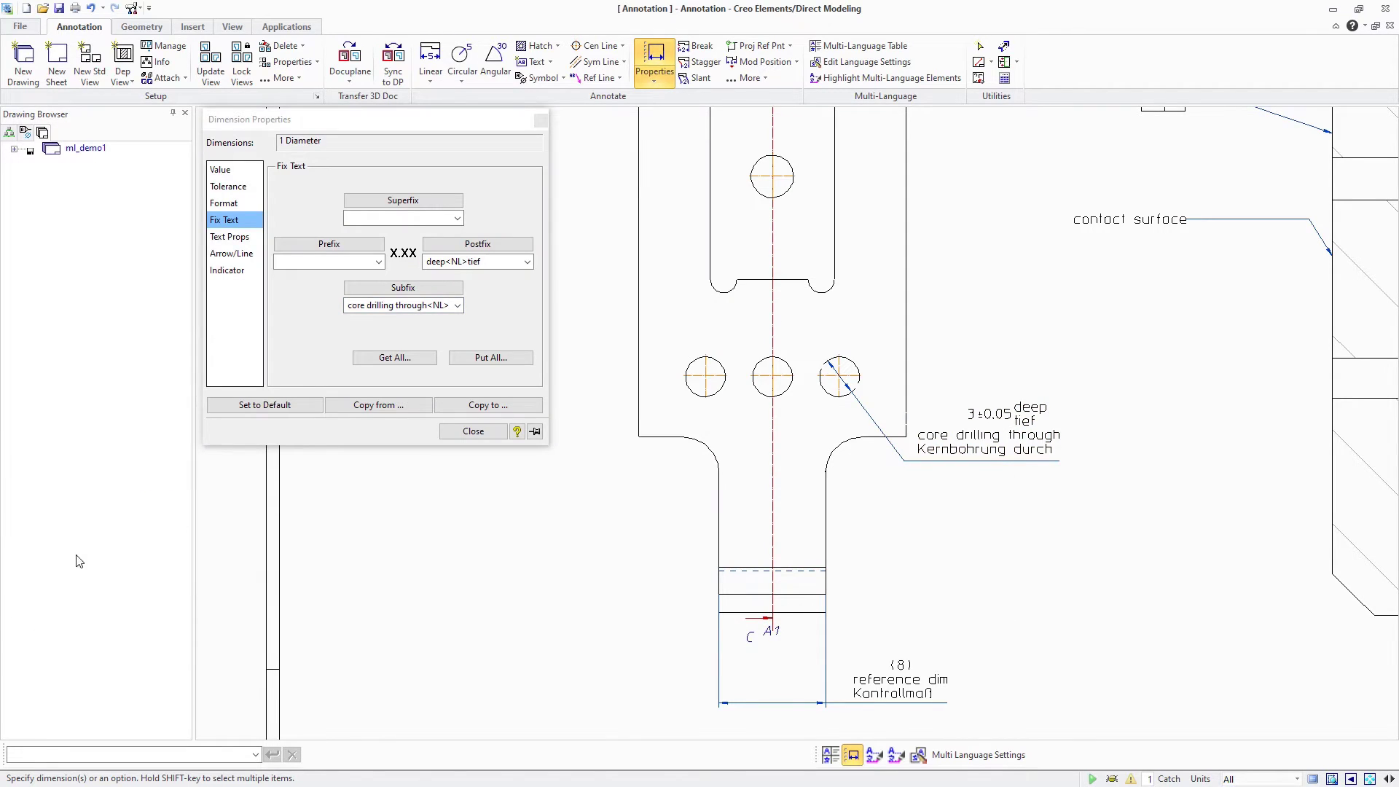
click(474, 430)
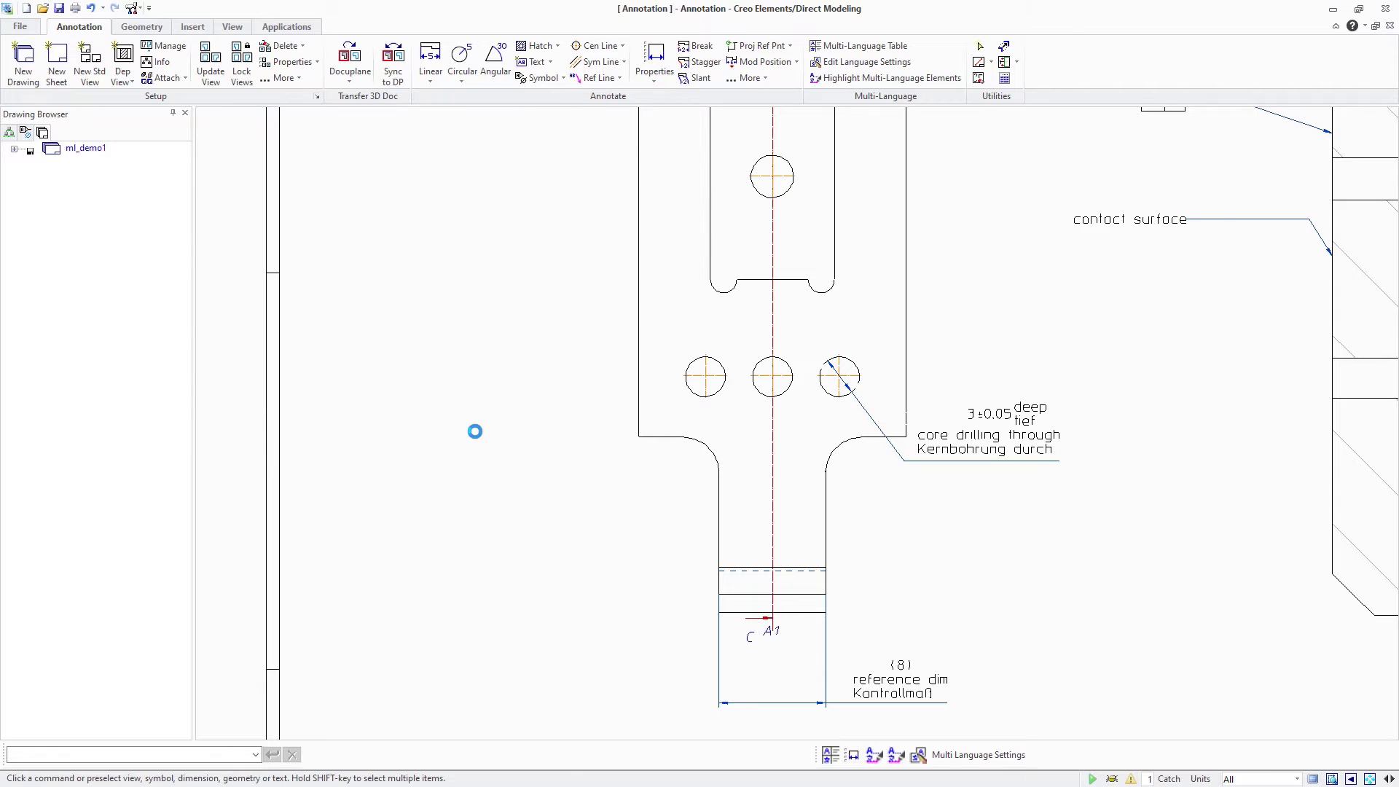
Add 'special info' / 'Spezialtext', found by searching 'info', as superfix of the 0.2 flatness symbol
mouse_move(1314, 282)
middle_down()
mouse_move(1243, 440)
mouse_move(1235, 431)
middle_up()
click(1115, 255)
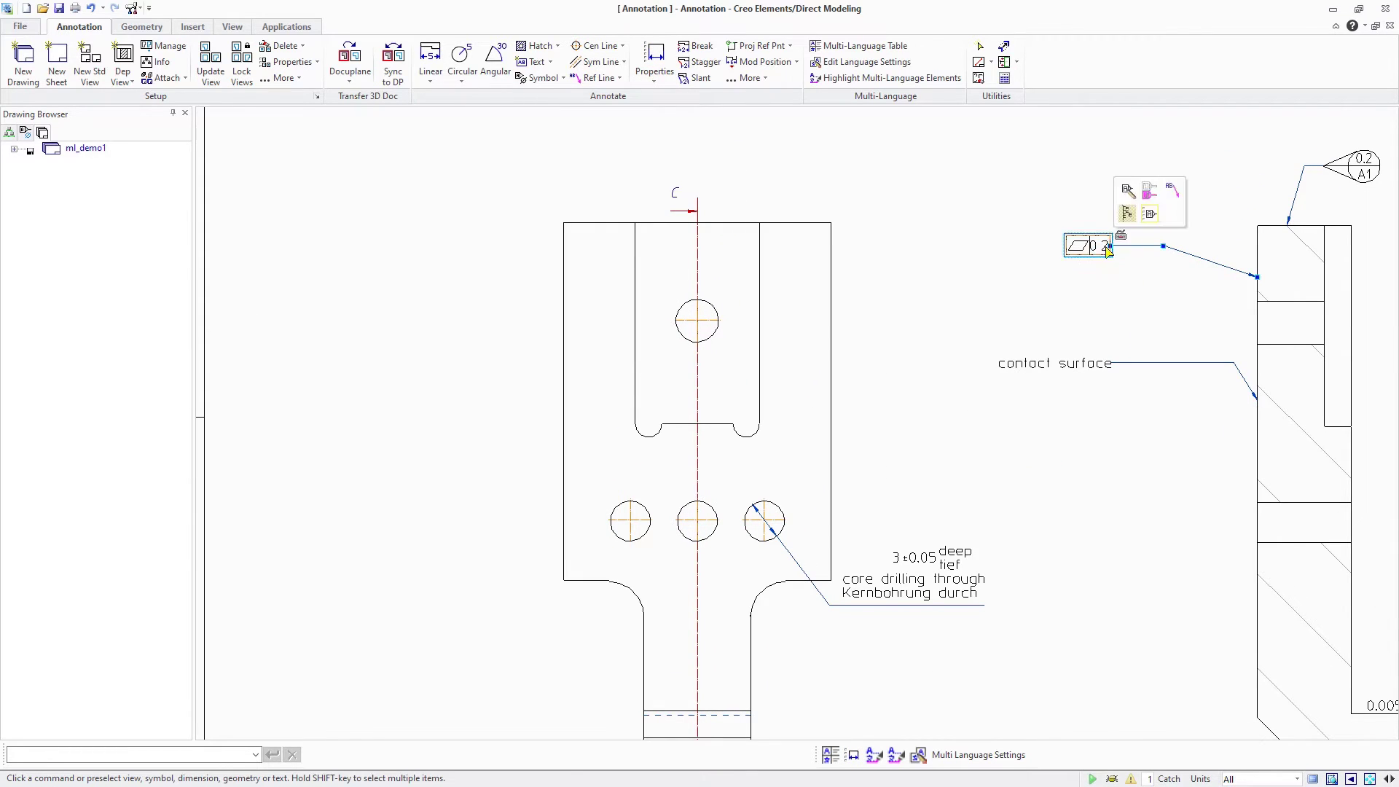
click(1133, 200)
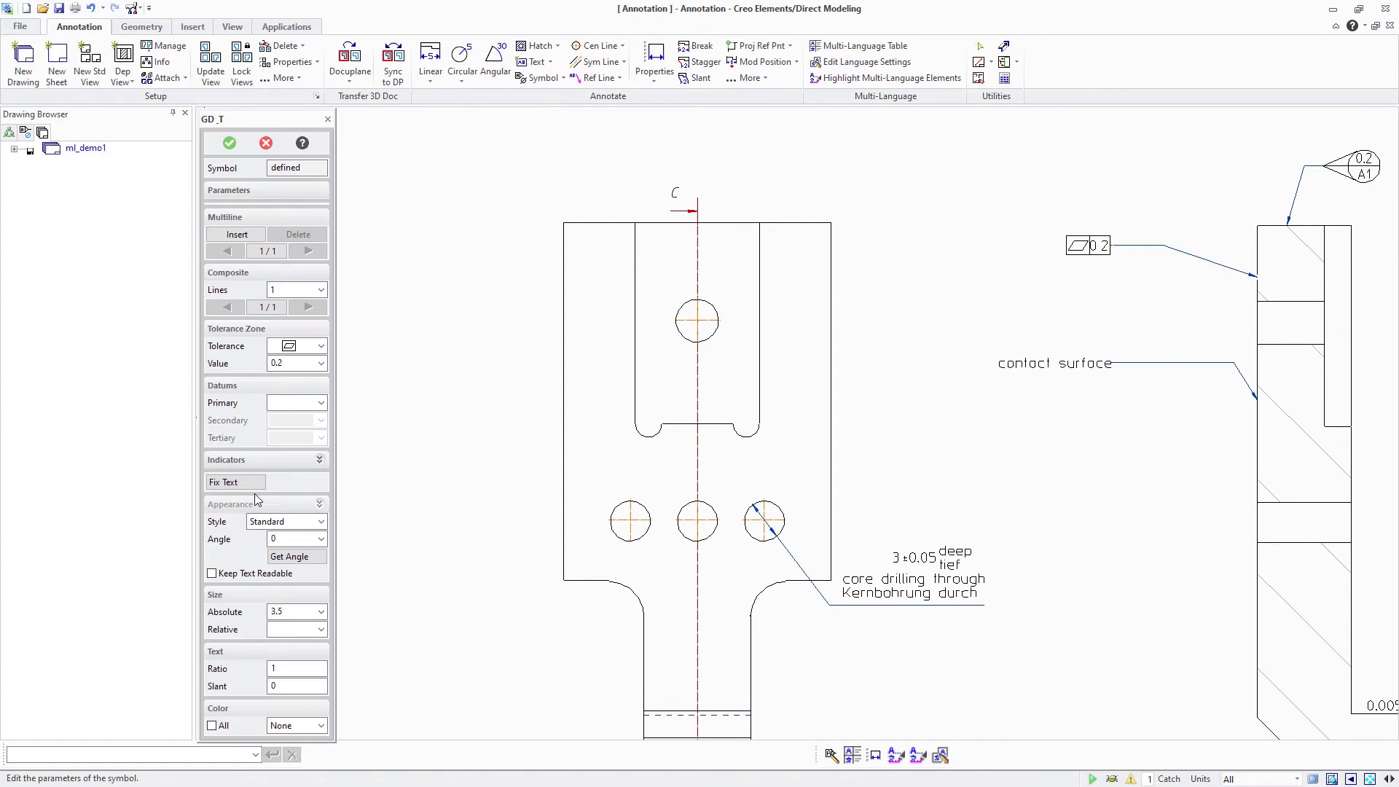
click(237, 483)
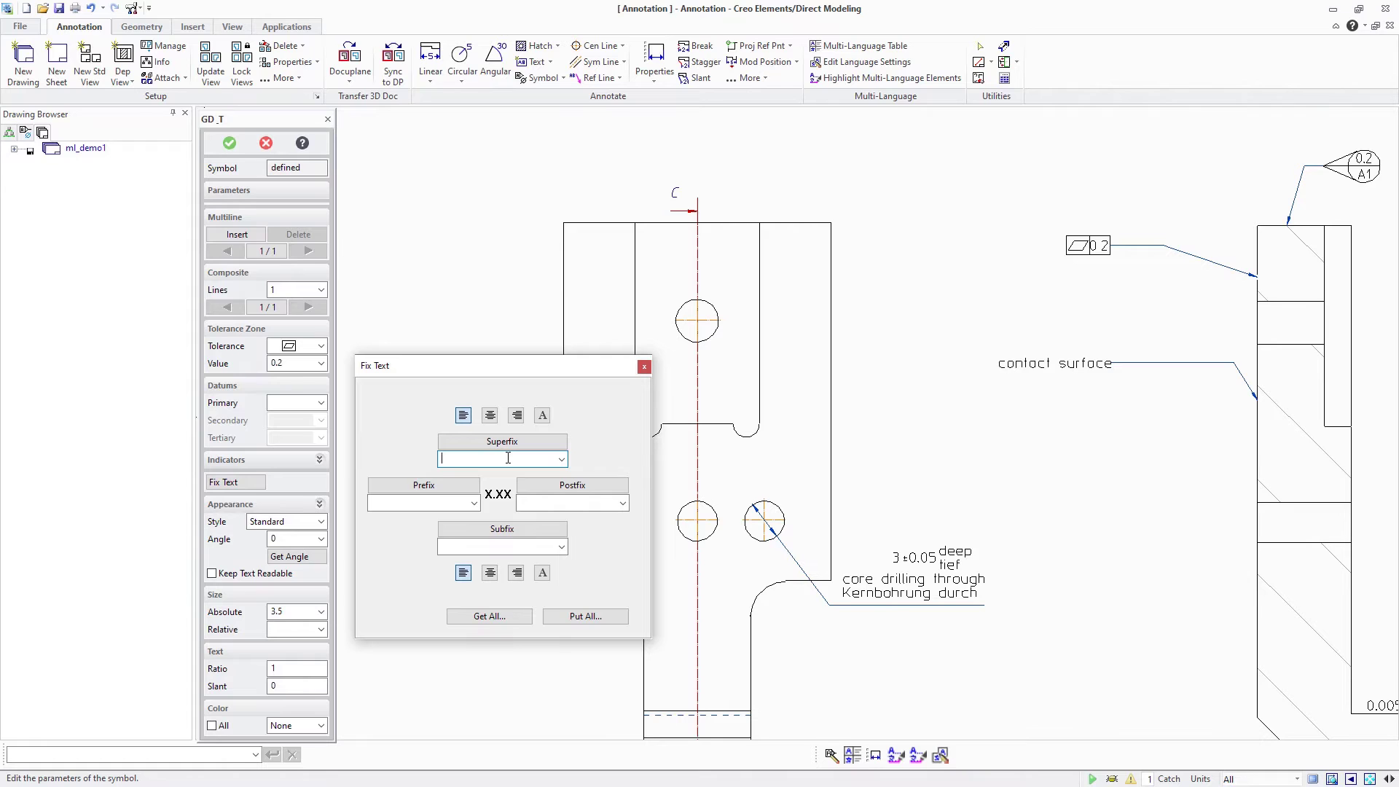
click(846, 46)
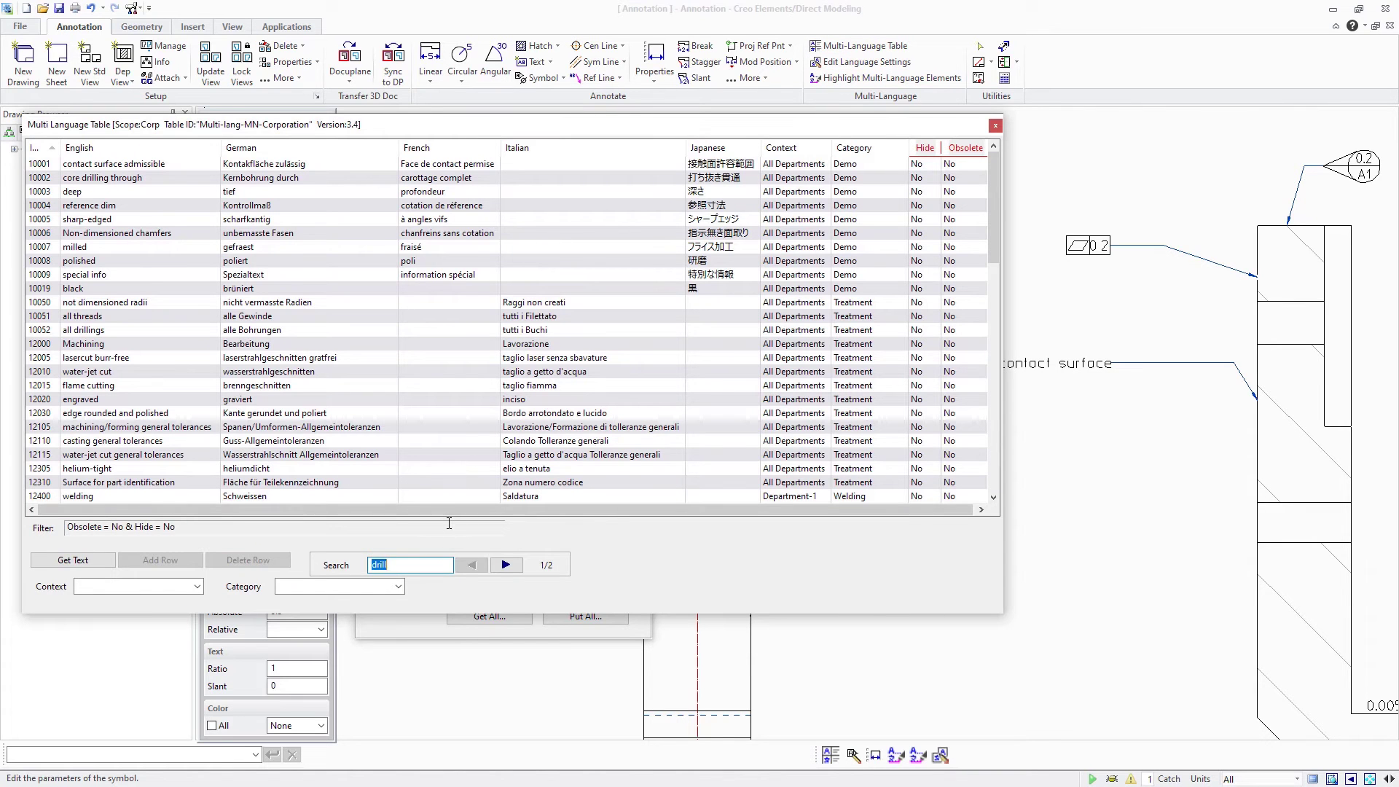
text(info)
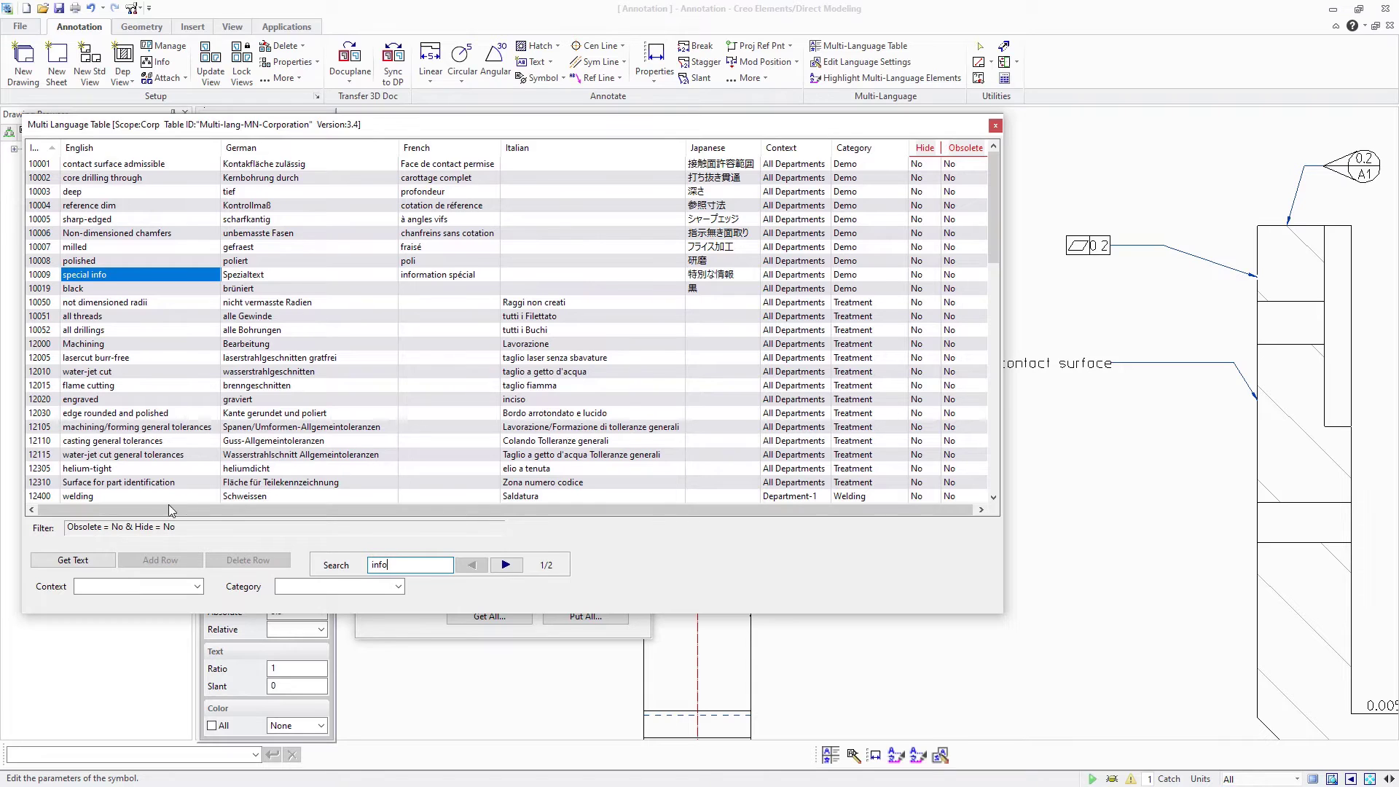
click(107, 559)
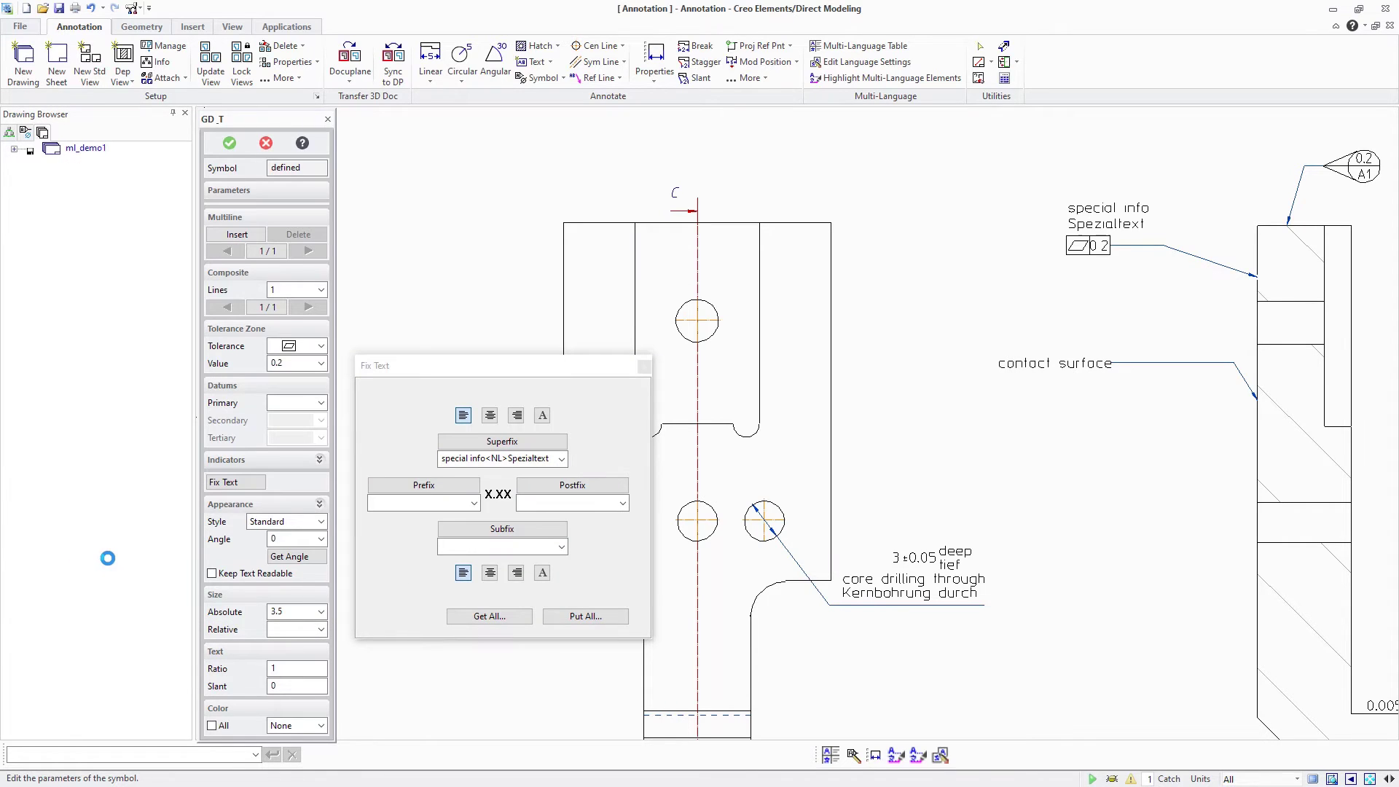
Replace the 'contact surface' note with entry 10001 from All Departments / Demo: 'contact surface admissible'
middle_click(680, 623)
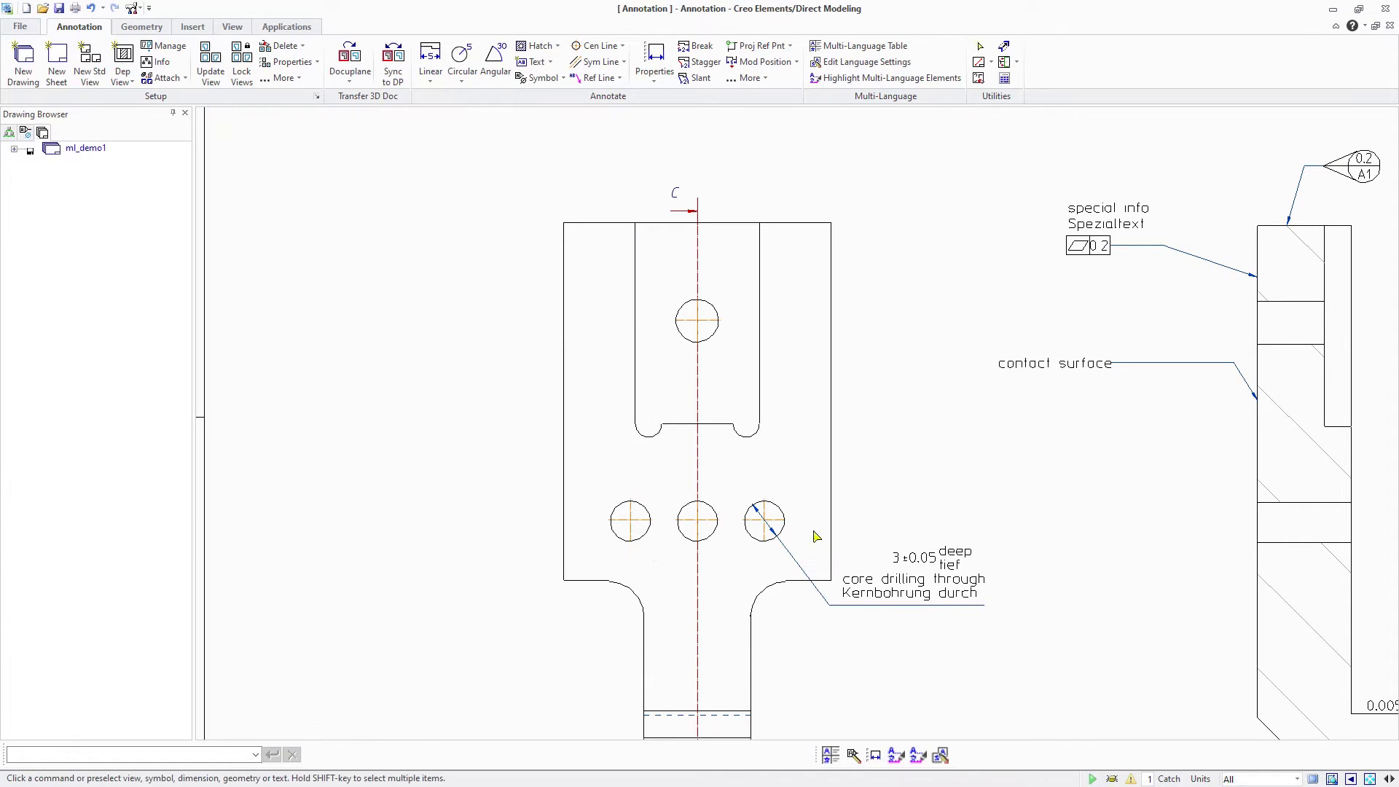
click(1073, 367)
click(1099, 301)
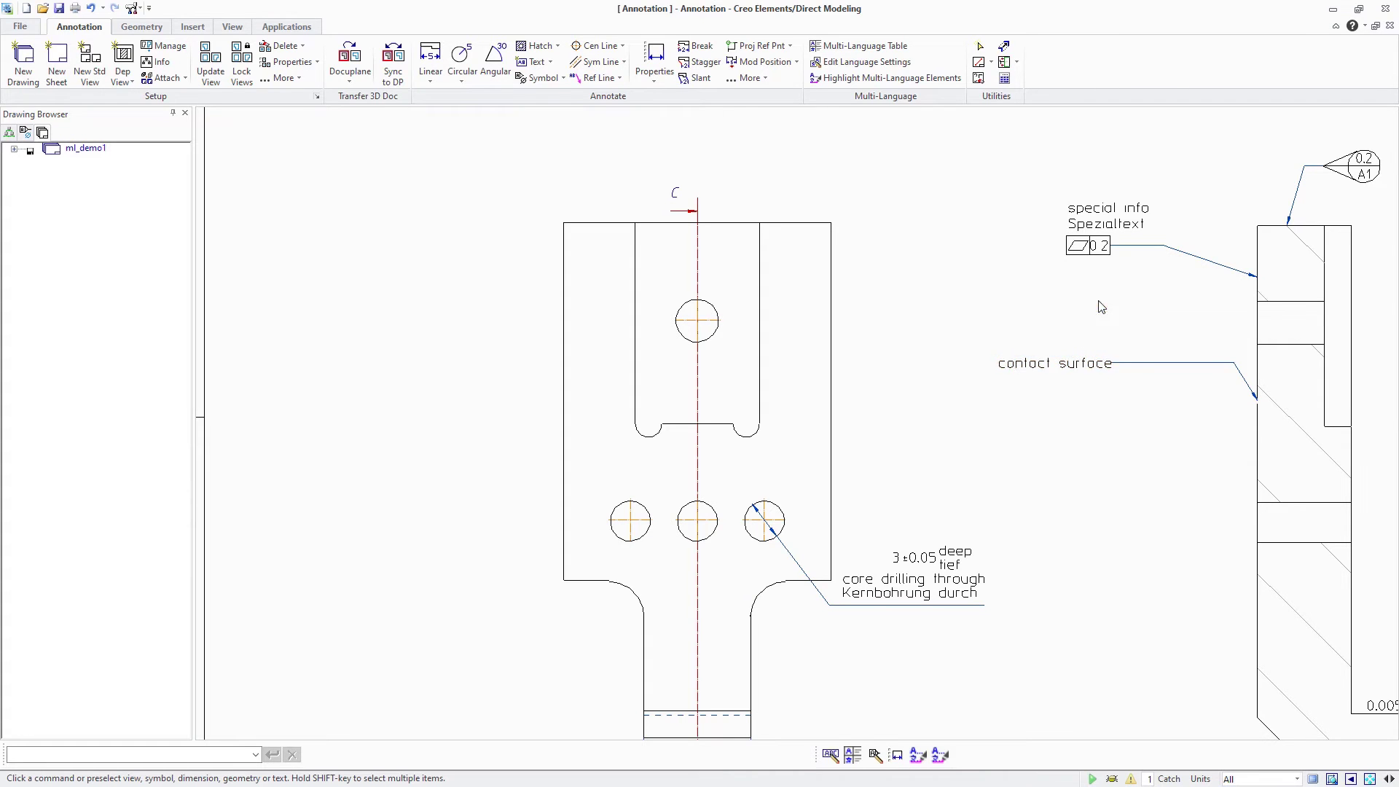
drag(1207, 262, 772, 196)
click(833, 47)
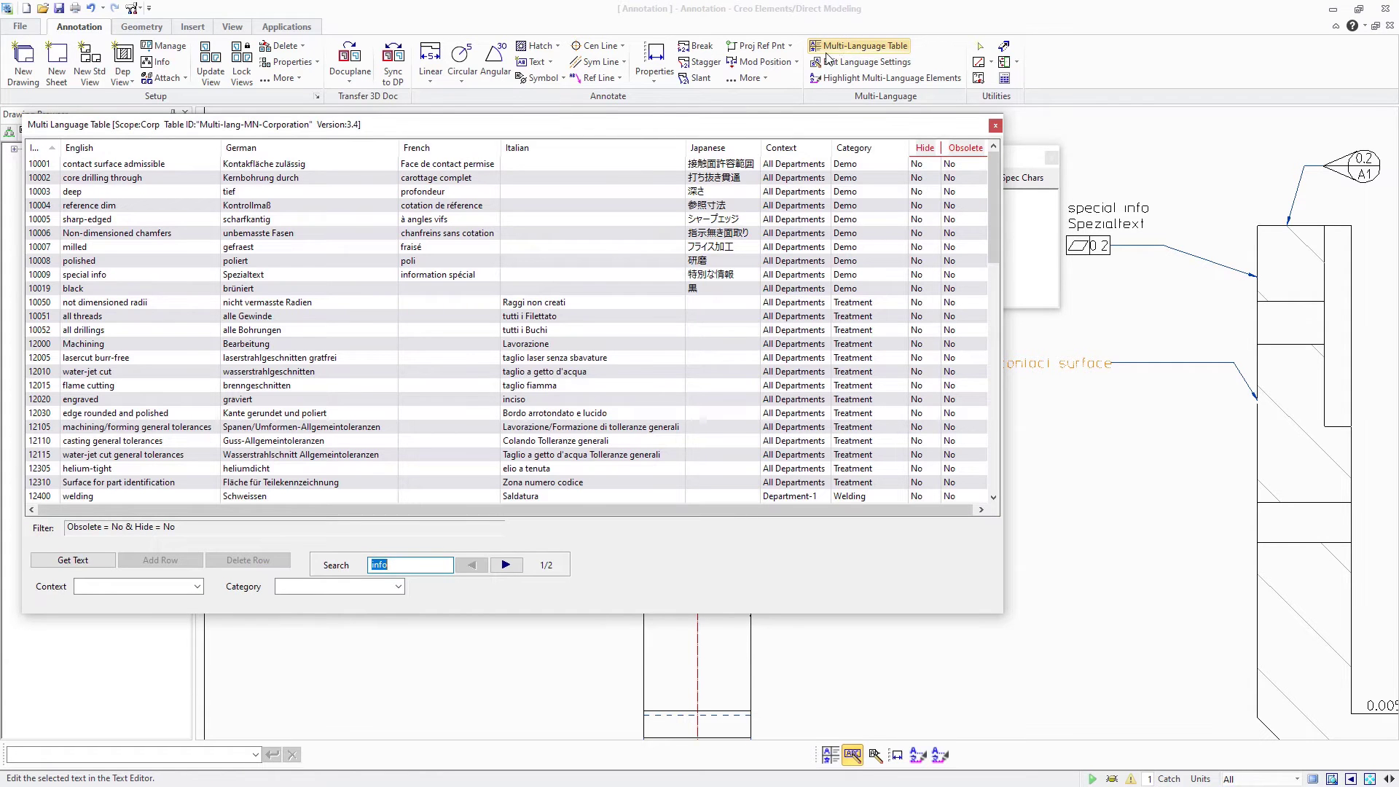
click(197, 588)
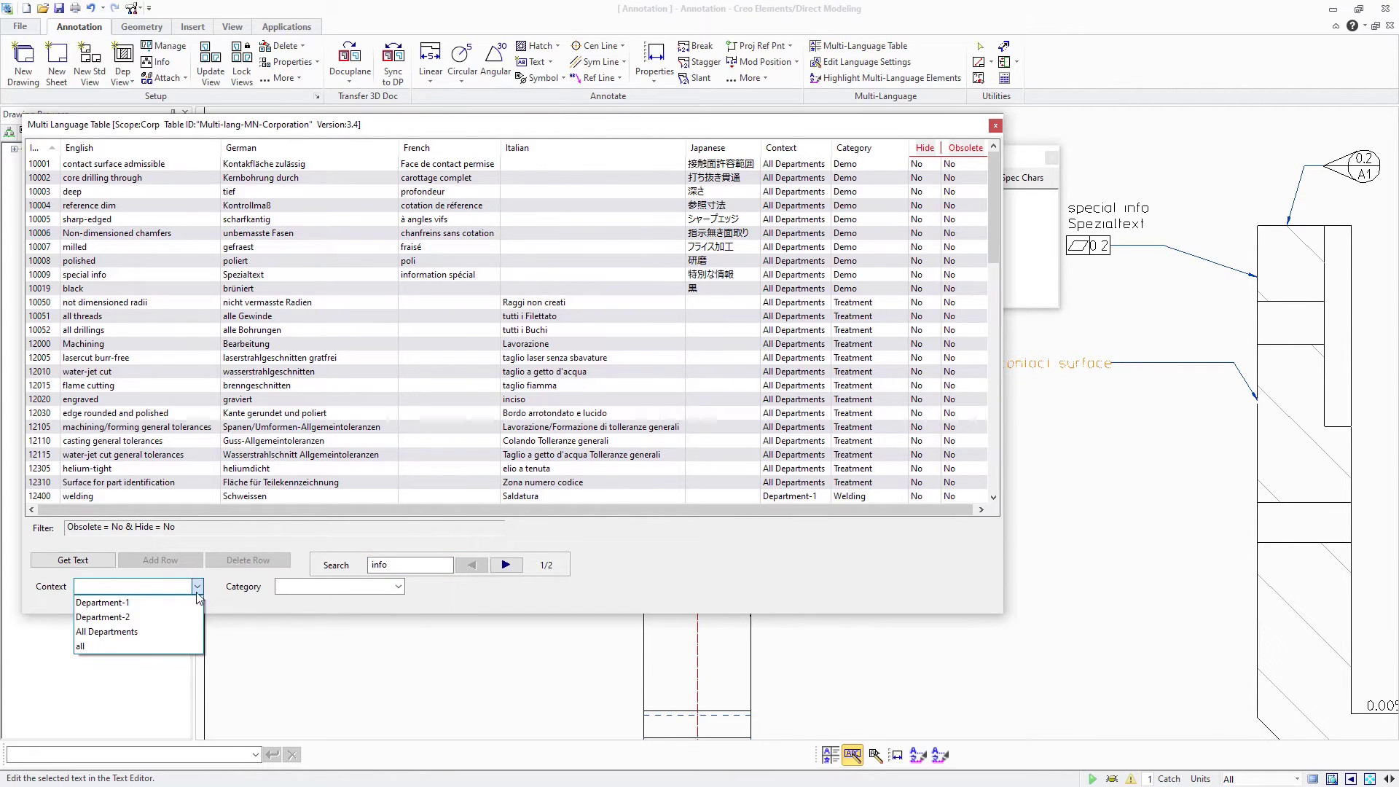
click(156, 634)
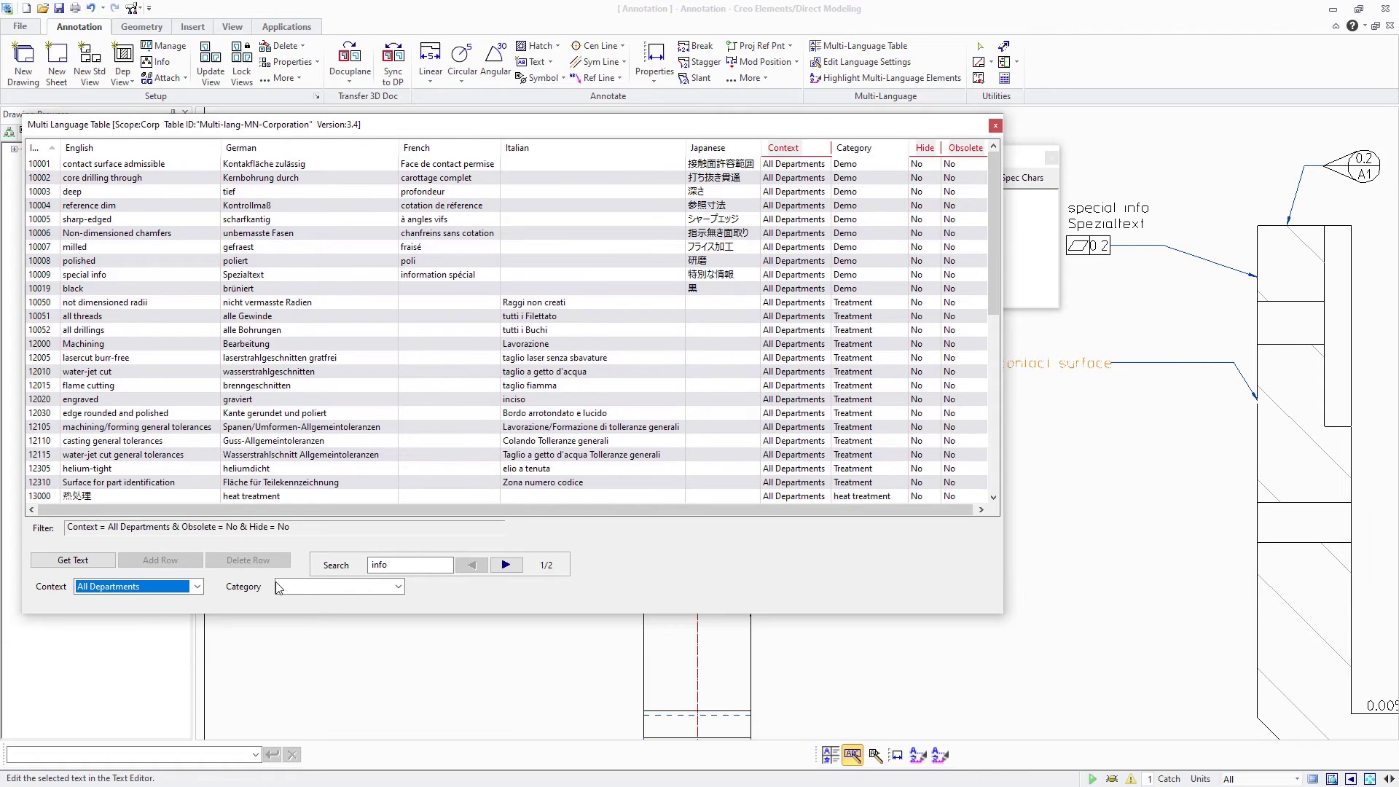
click(398, 586)
click(386, 603)
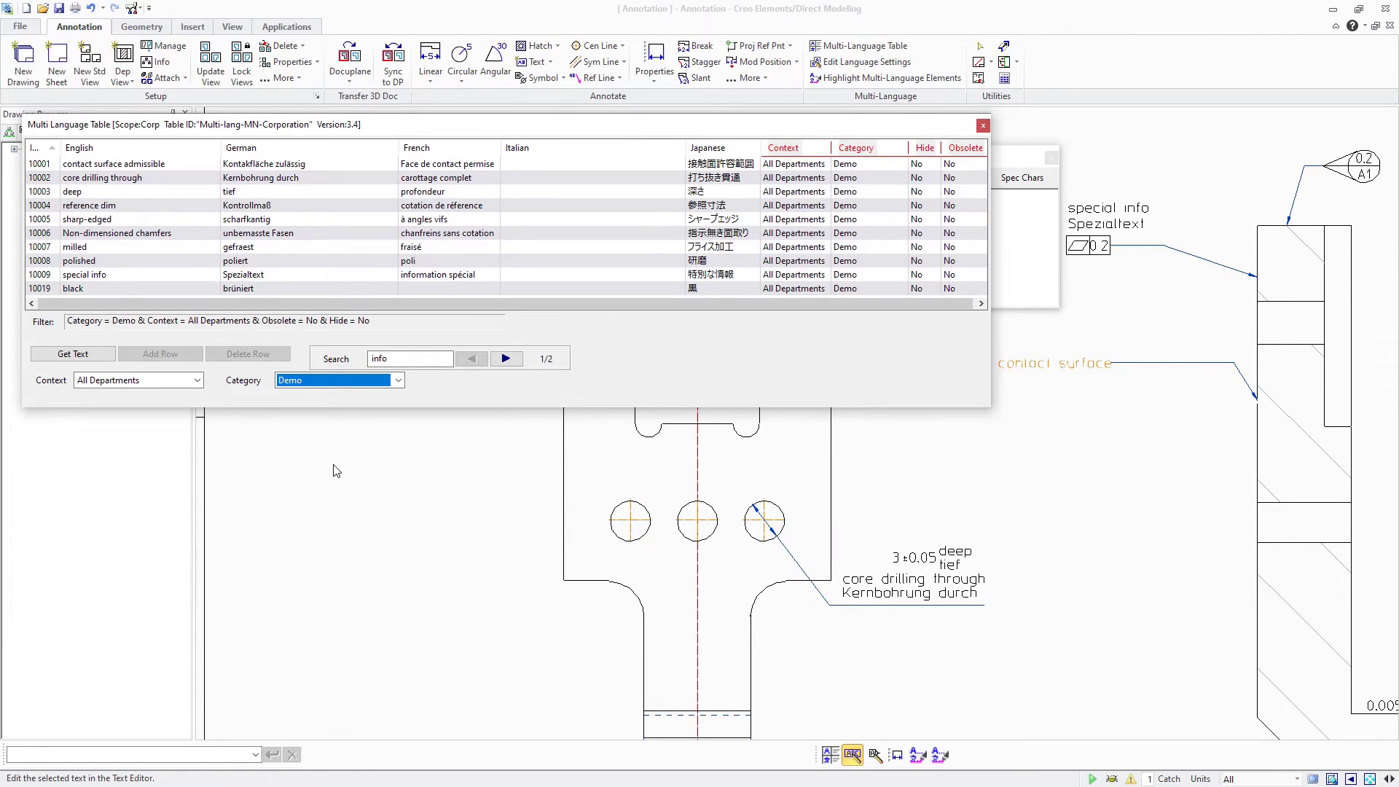
double_click(139, 163)
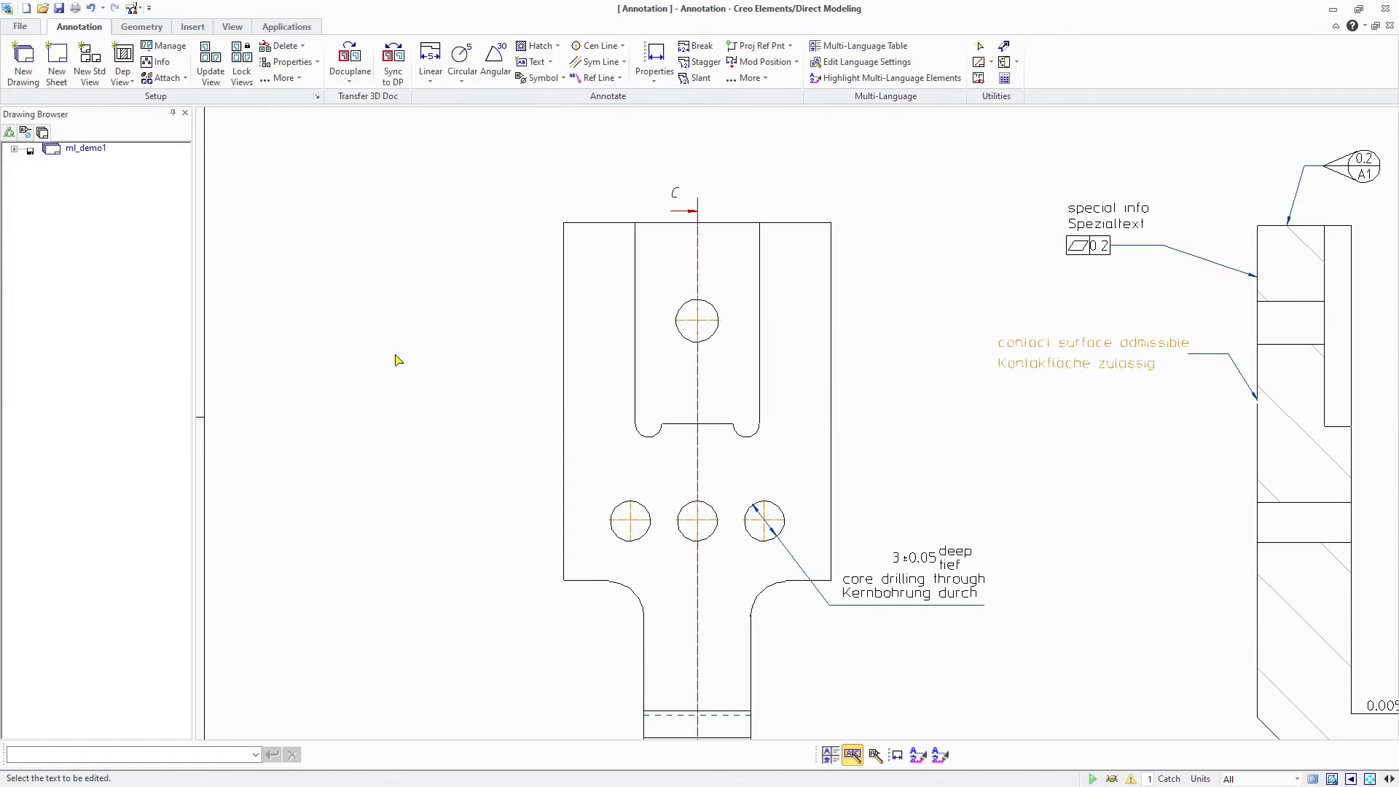
End the note edit, then highlight the four bilingual annotations and unhighlight them again
scroll(335, 360, down, 3)
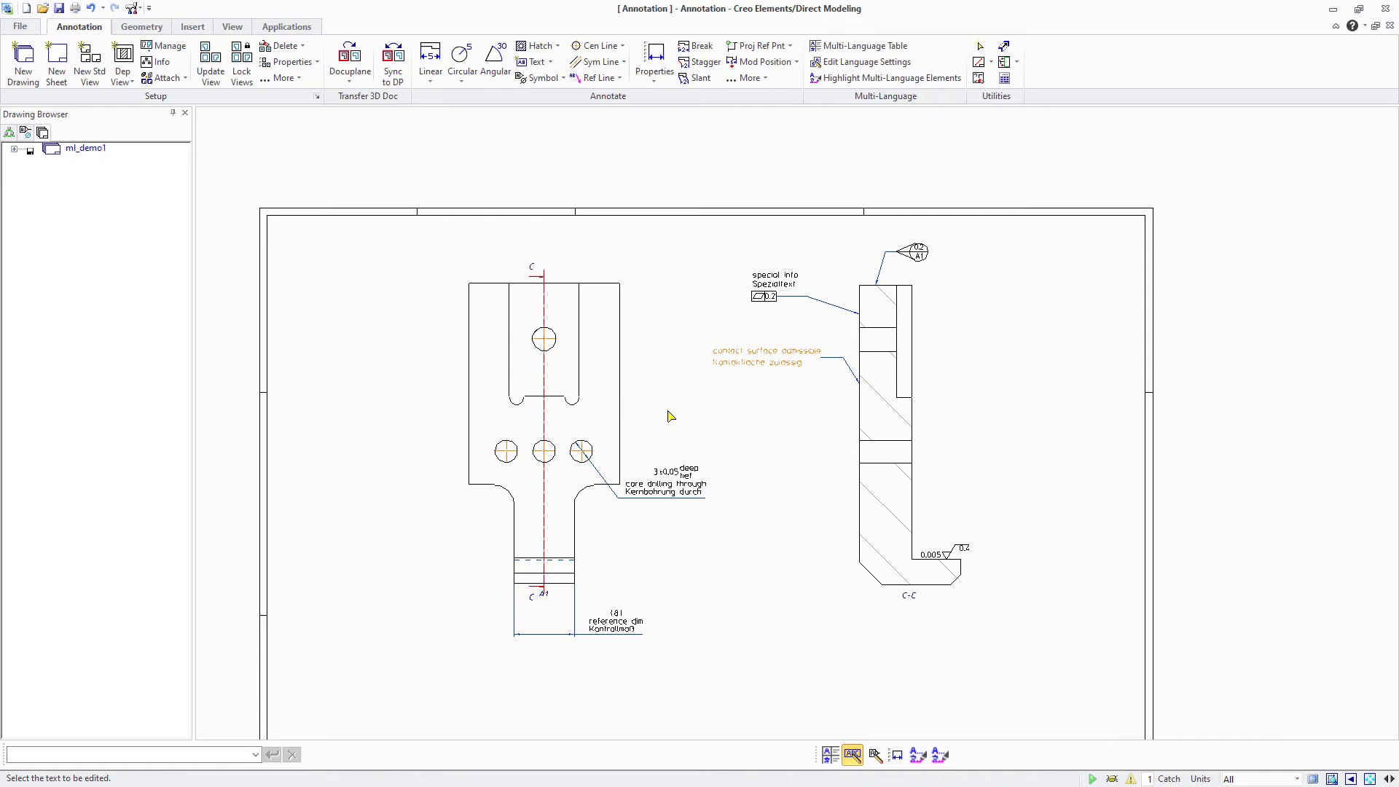
scroll(723, 407, up, 3)
scroll(941, 374, up, 2)
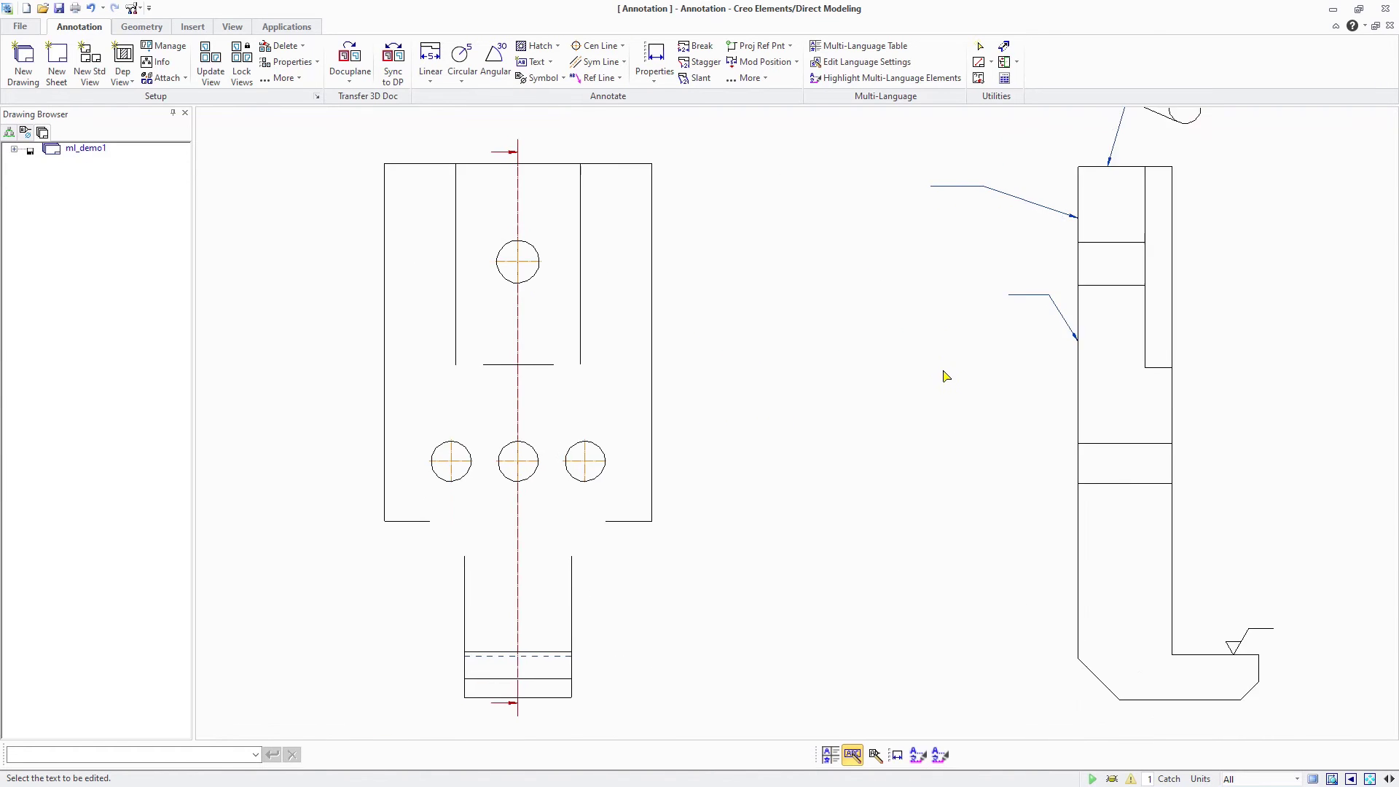
scroll(938, 374, down, 1)
key(Escape)
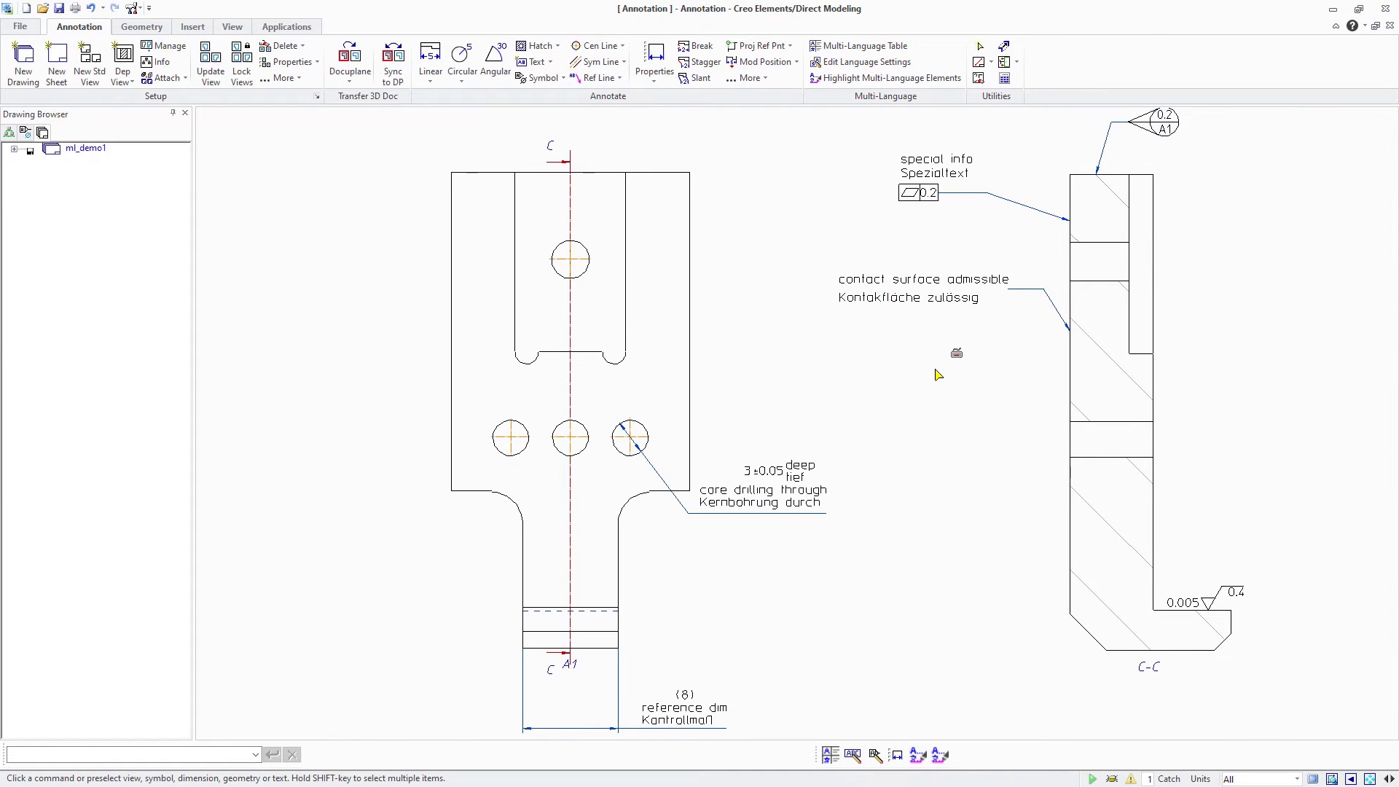
click(890, 78)
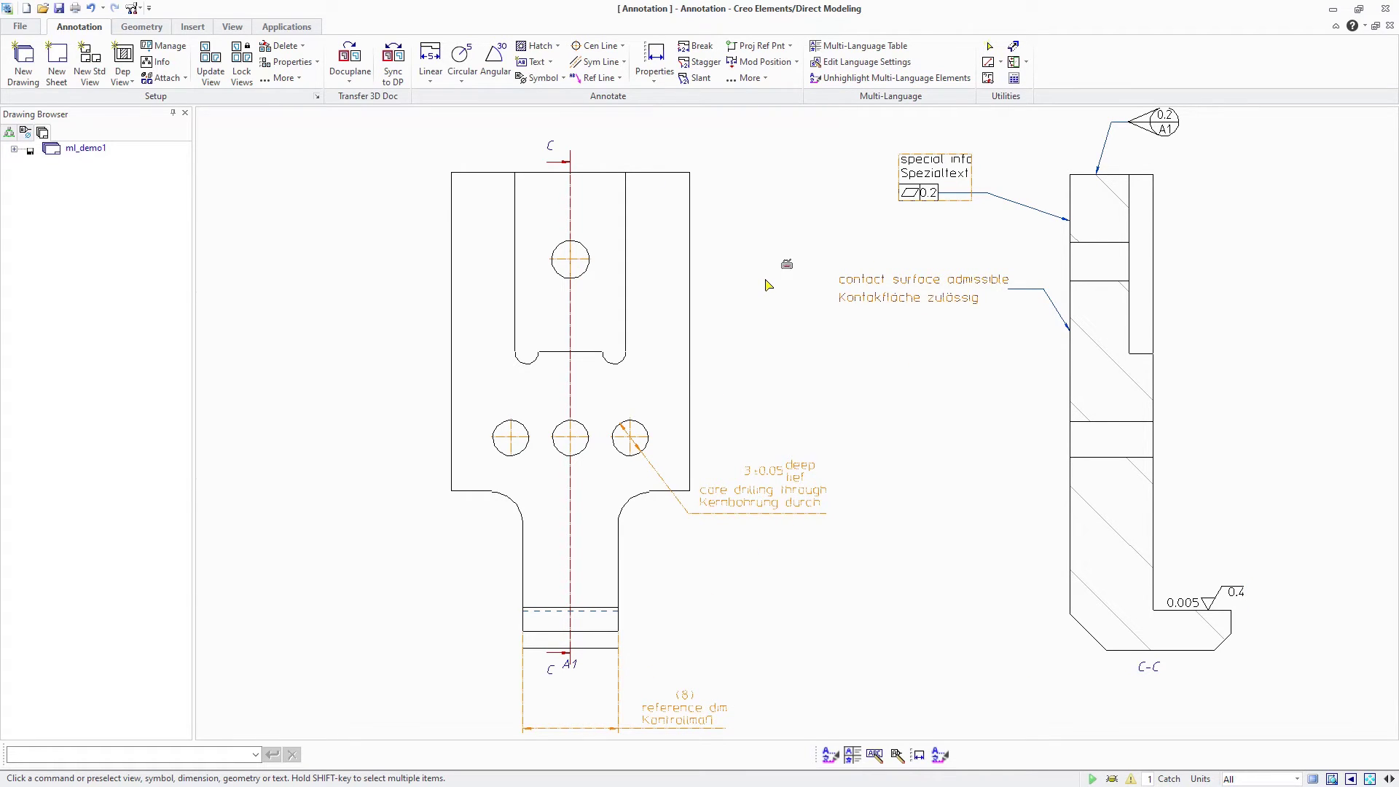
click(861, 79)
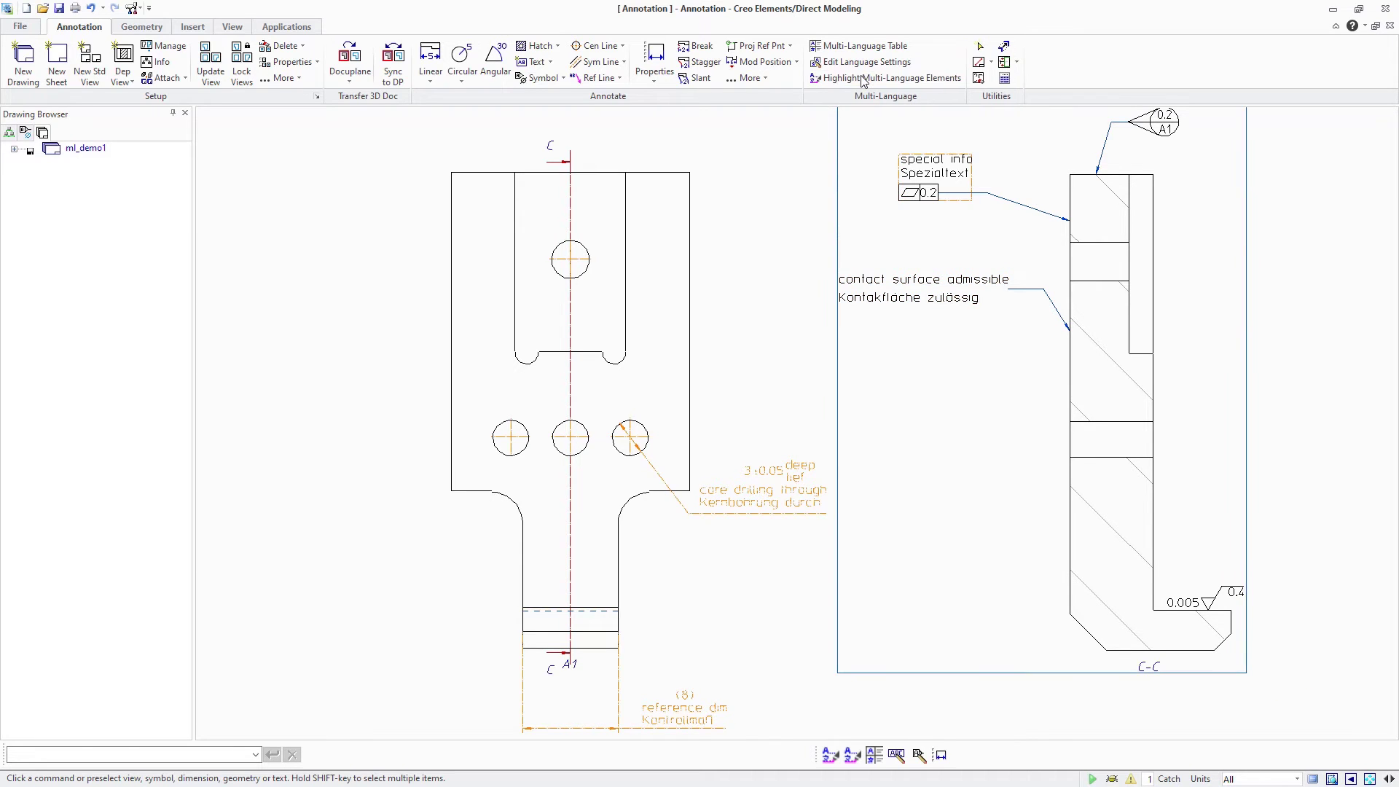
Set the C-C surface finish symbol's process text to 'milled' / 'gefraest' from the multi-language table
click(1219, 603)
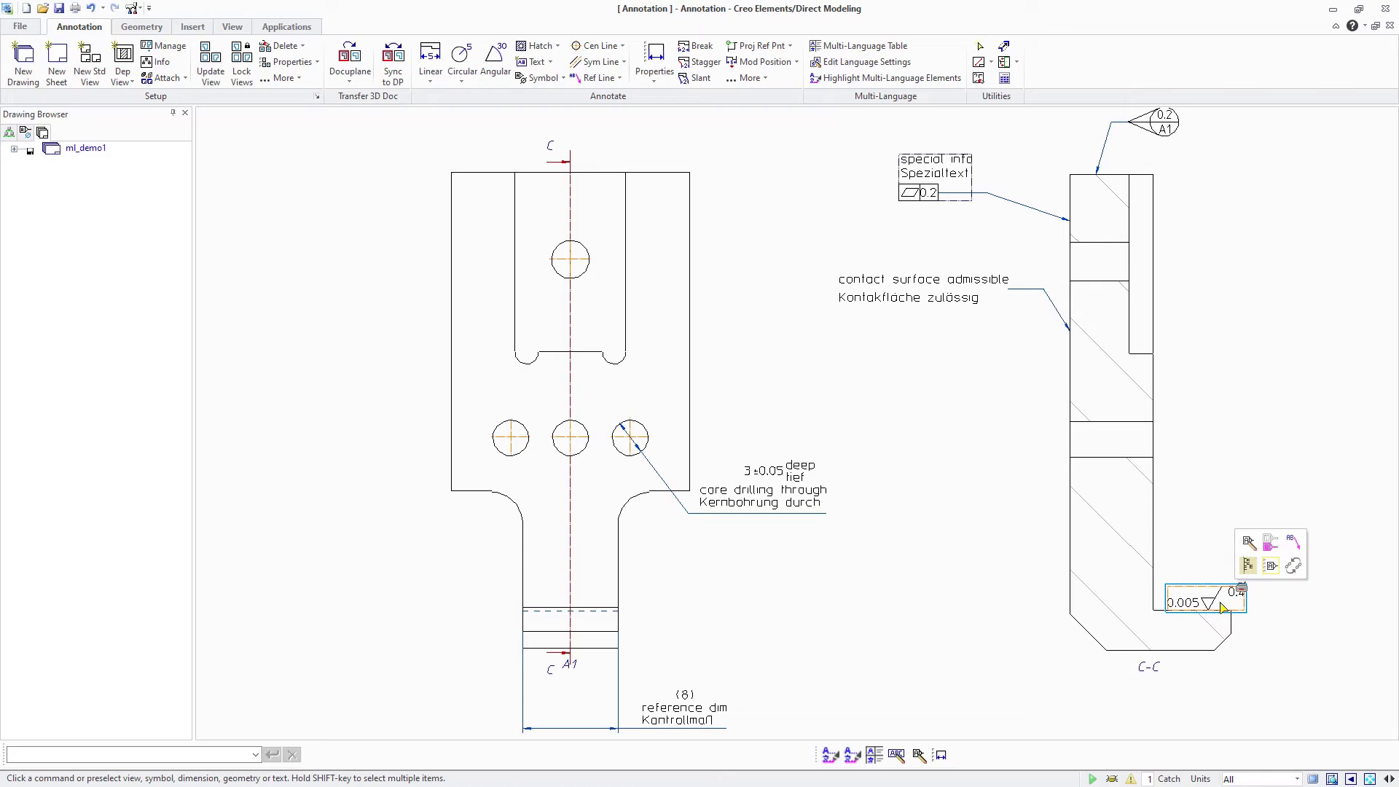
click(1248, 542)
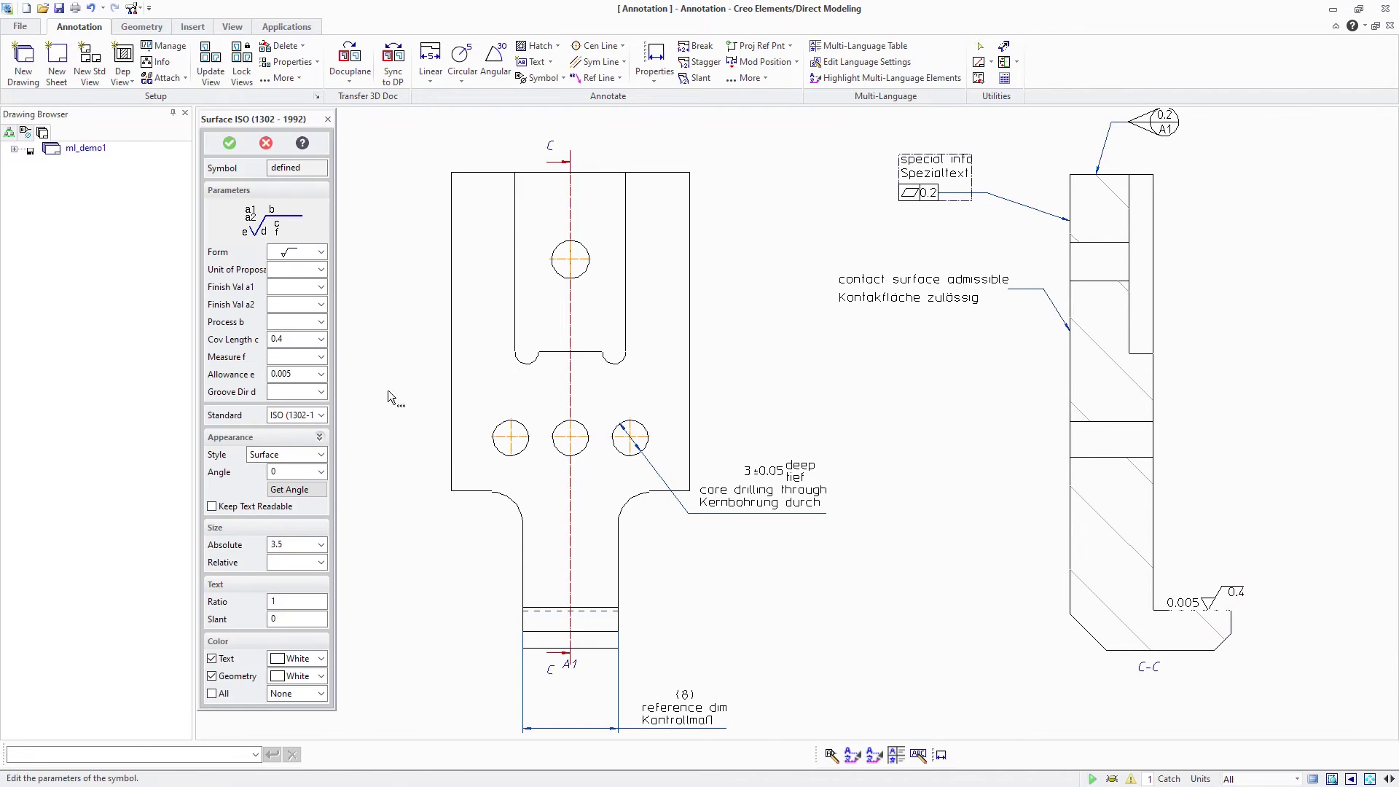
click(224, 324)
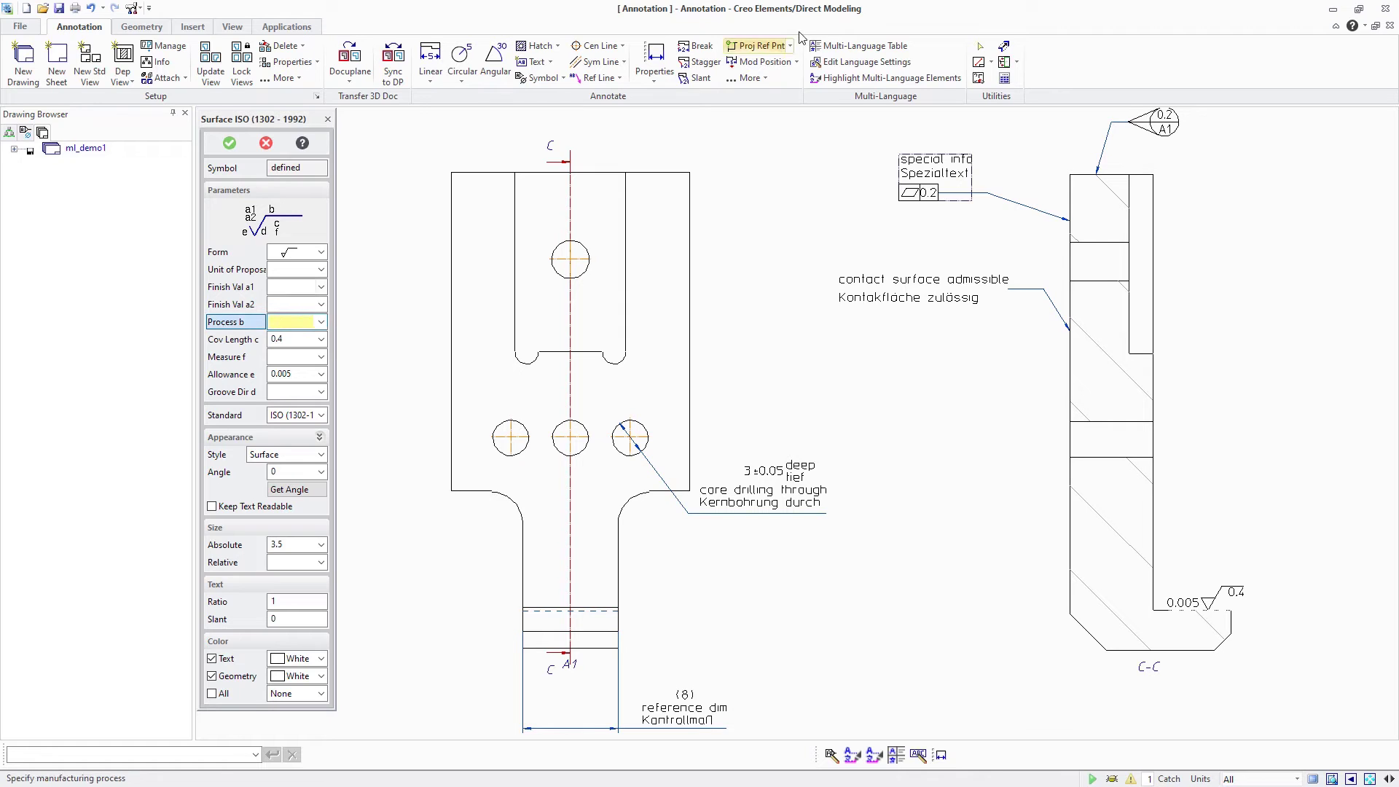
click(838, 45)
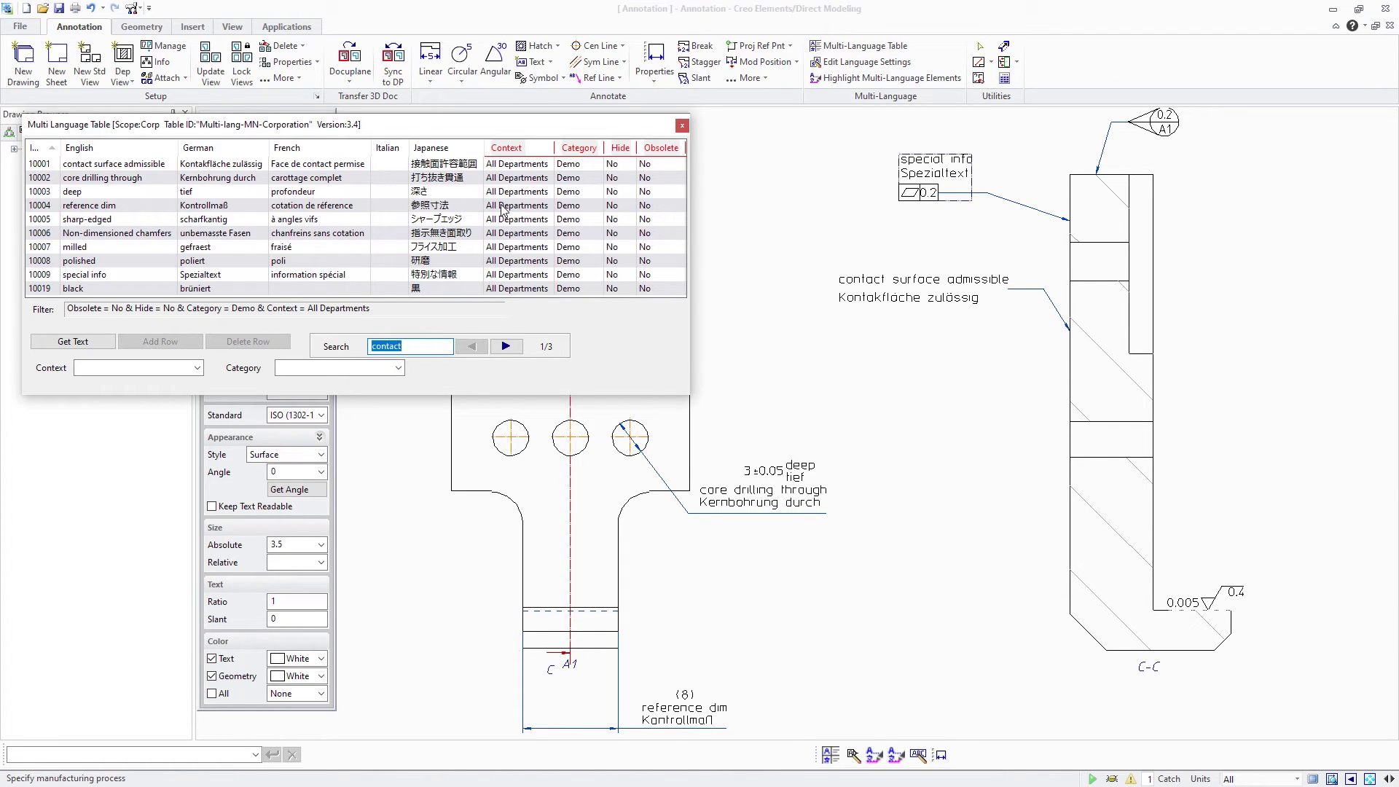
text(mill)
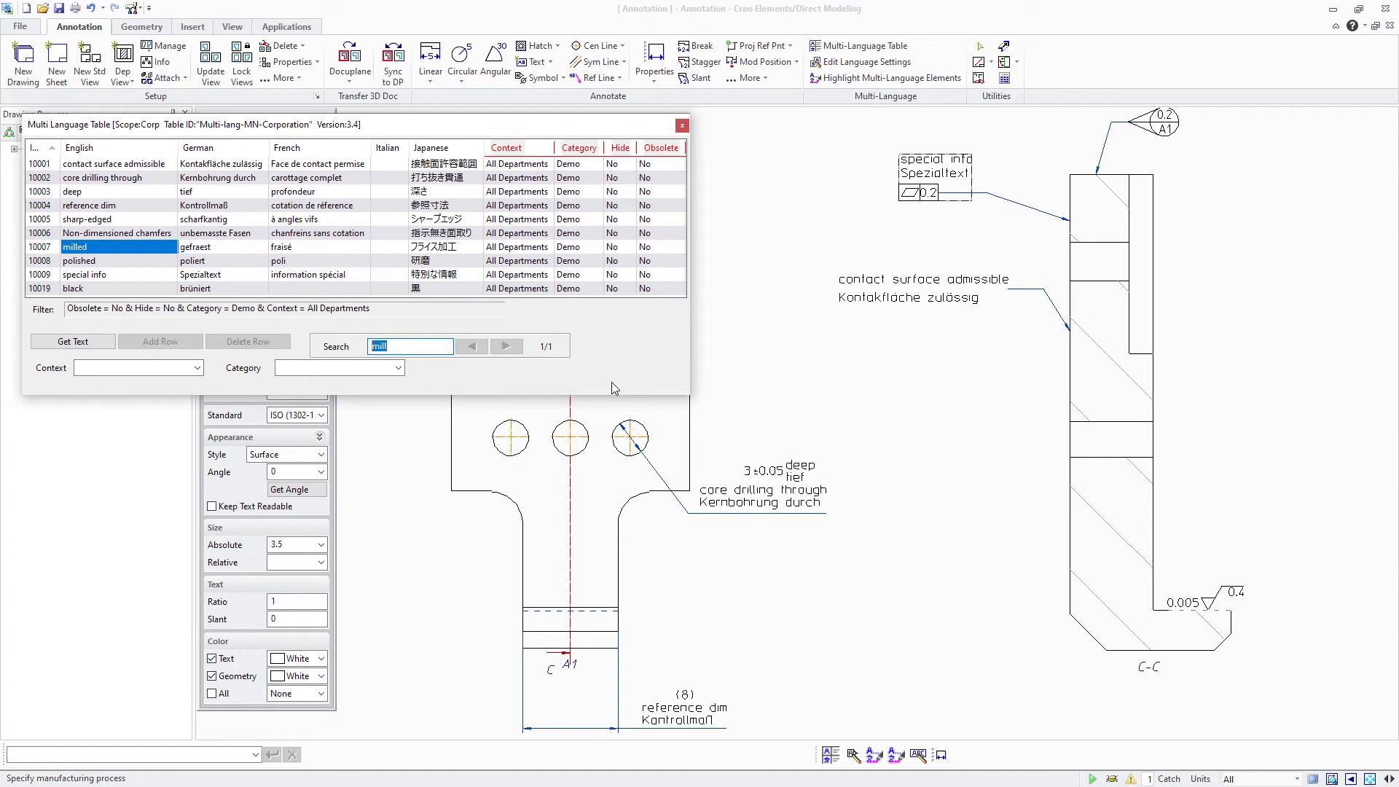
text(frais)
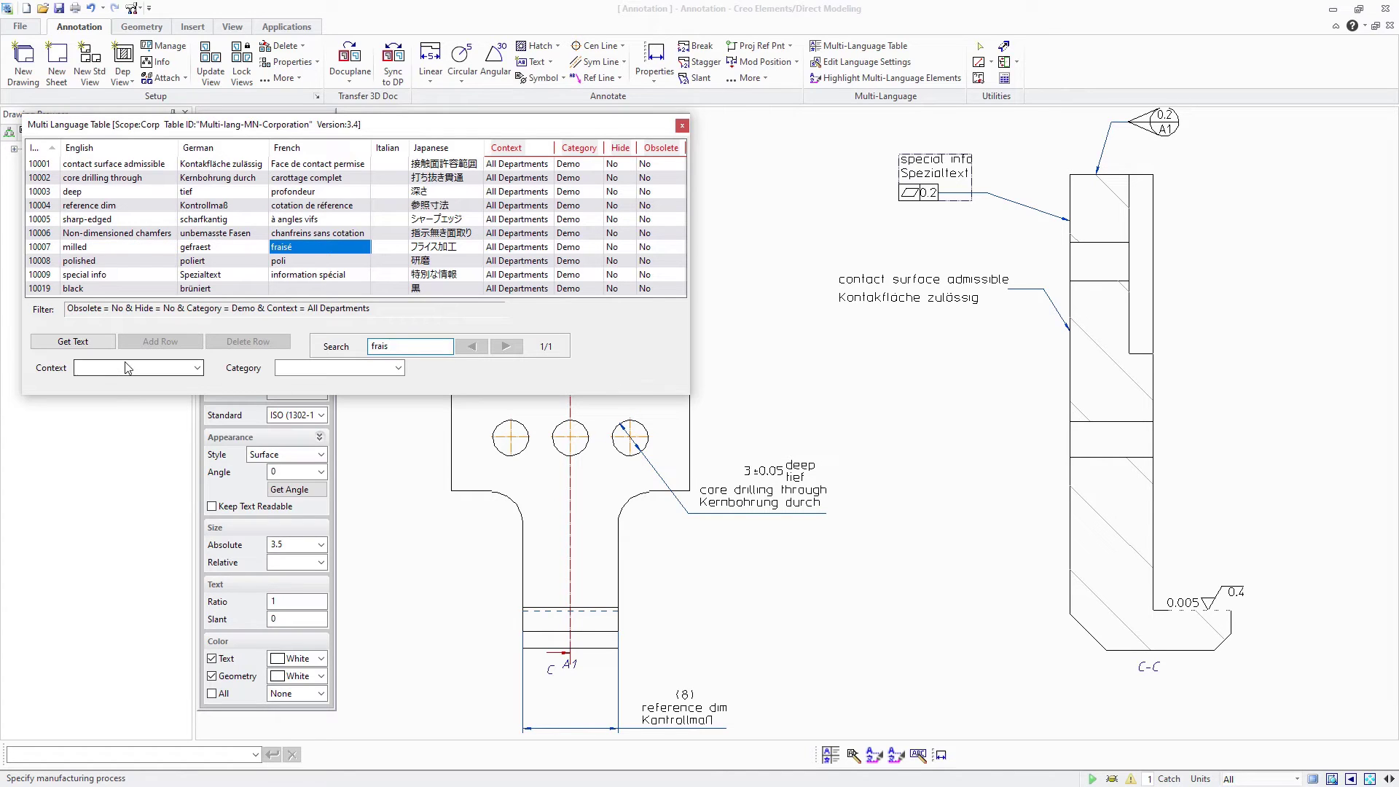
click(88, 343)
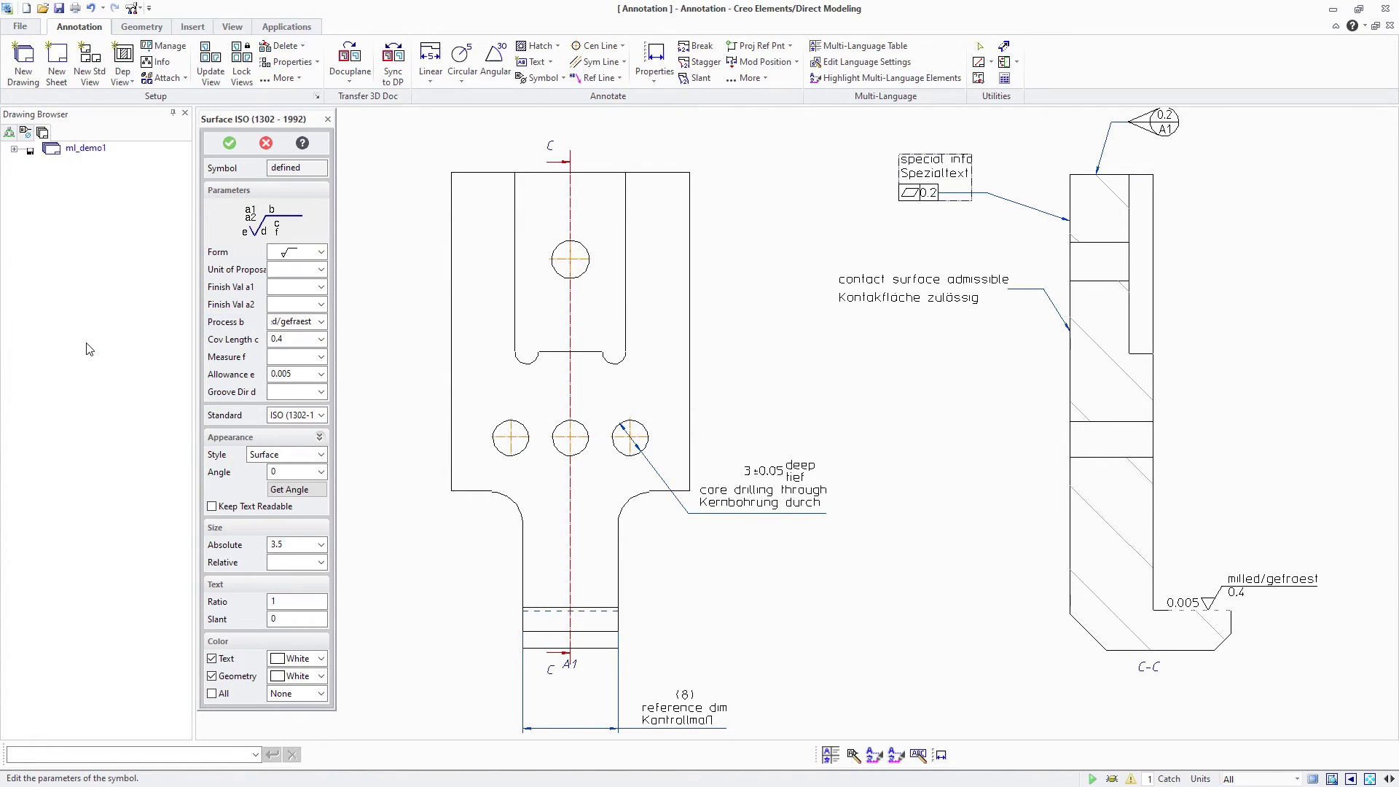
click(230, 143)
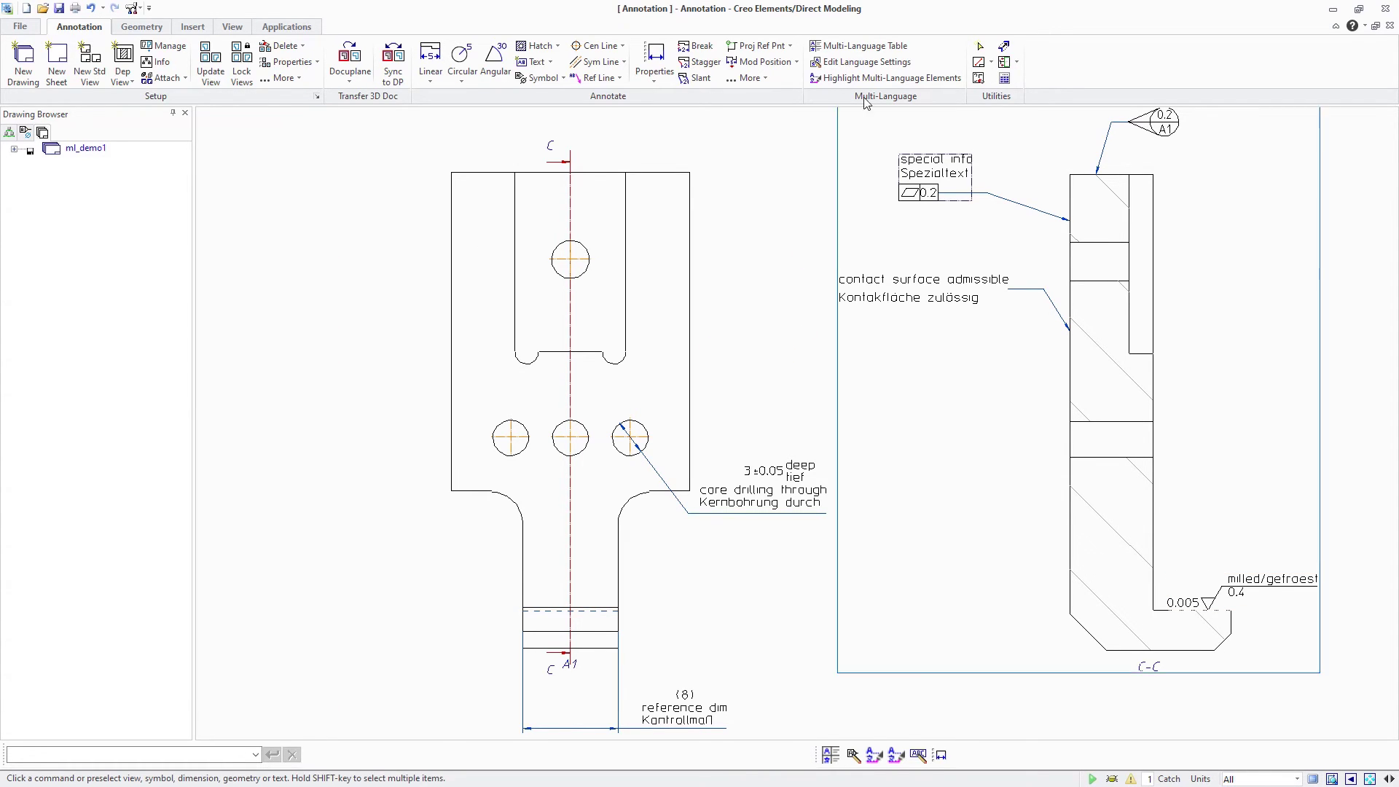
Set the secondary language to NONE
click(865, 62)
click(347, 228)
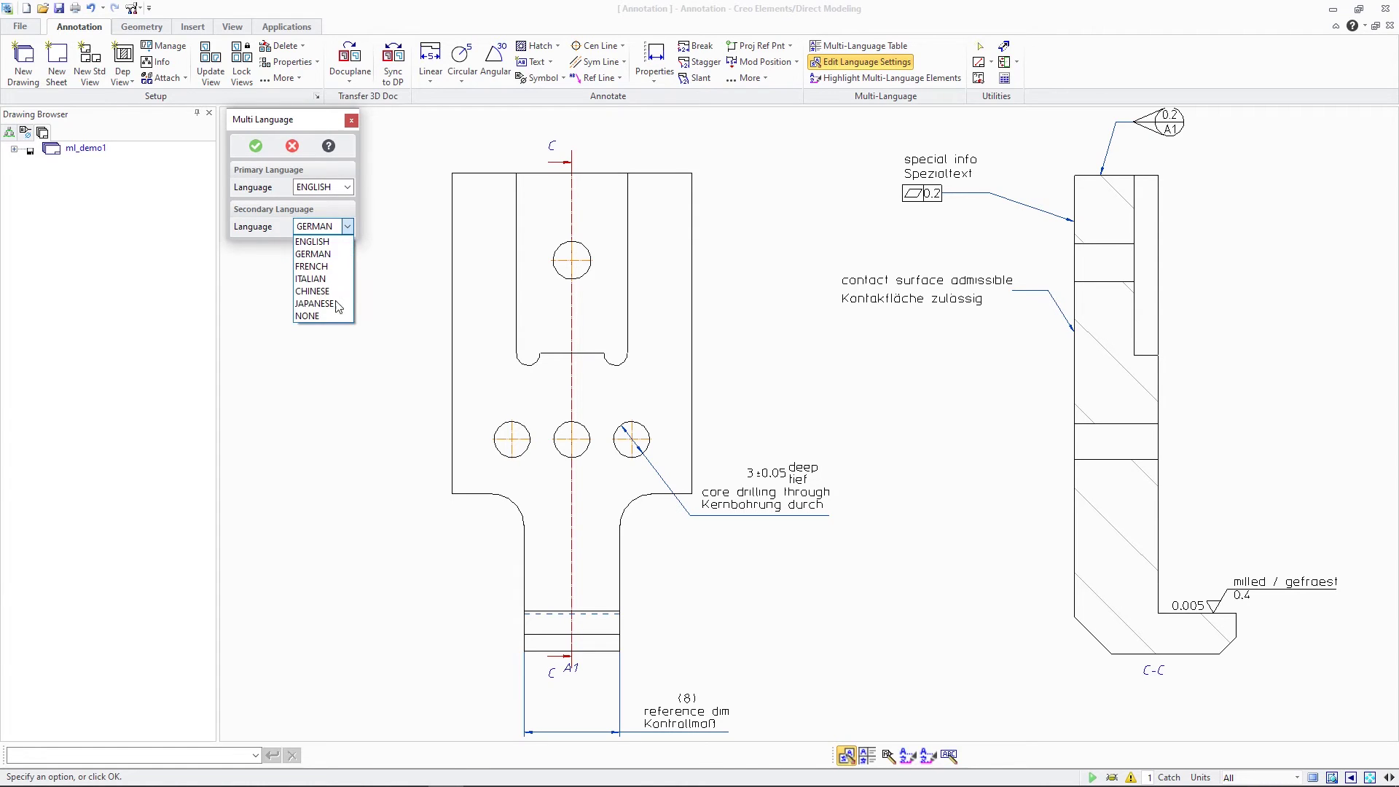
click(328, 313)
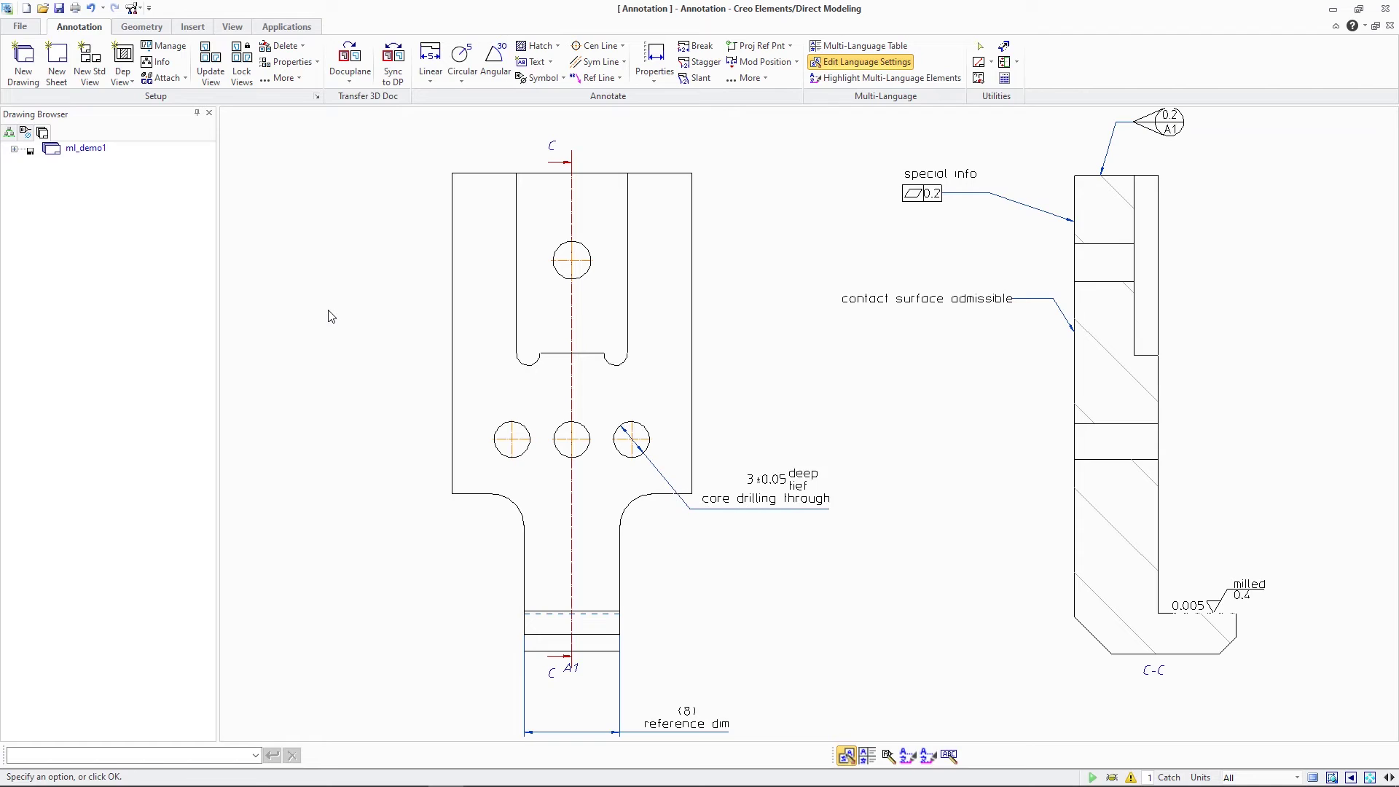
Switch the secondary language to FRENCH, then to JAPANESE
click(850, 66)
click(348, 227)
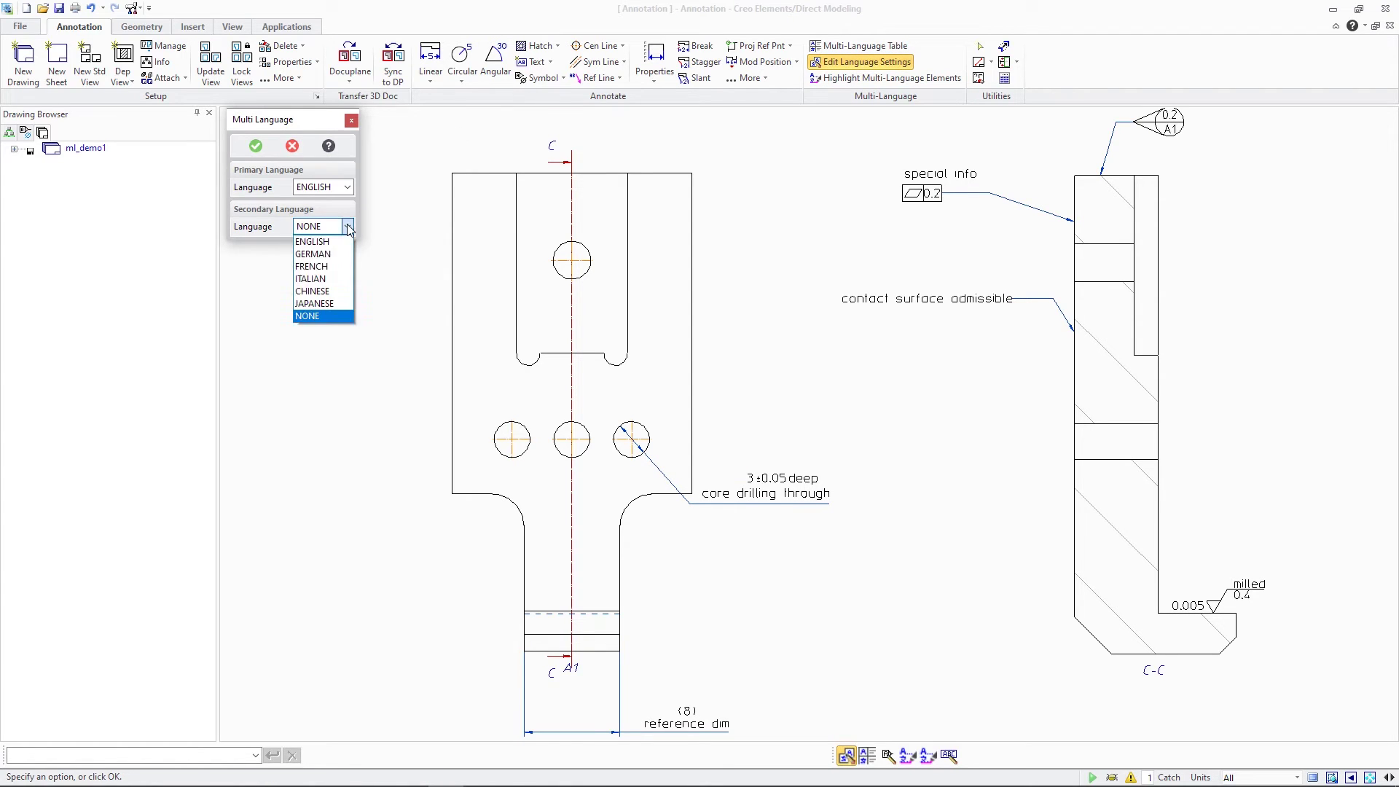
click(326, 270)
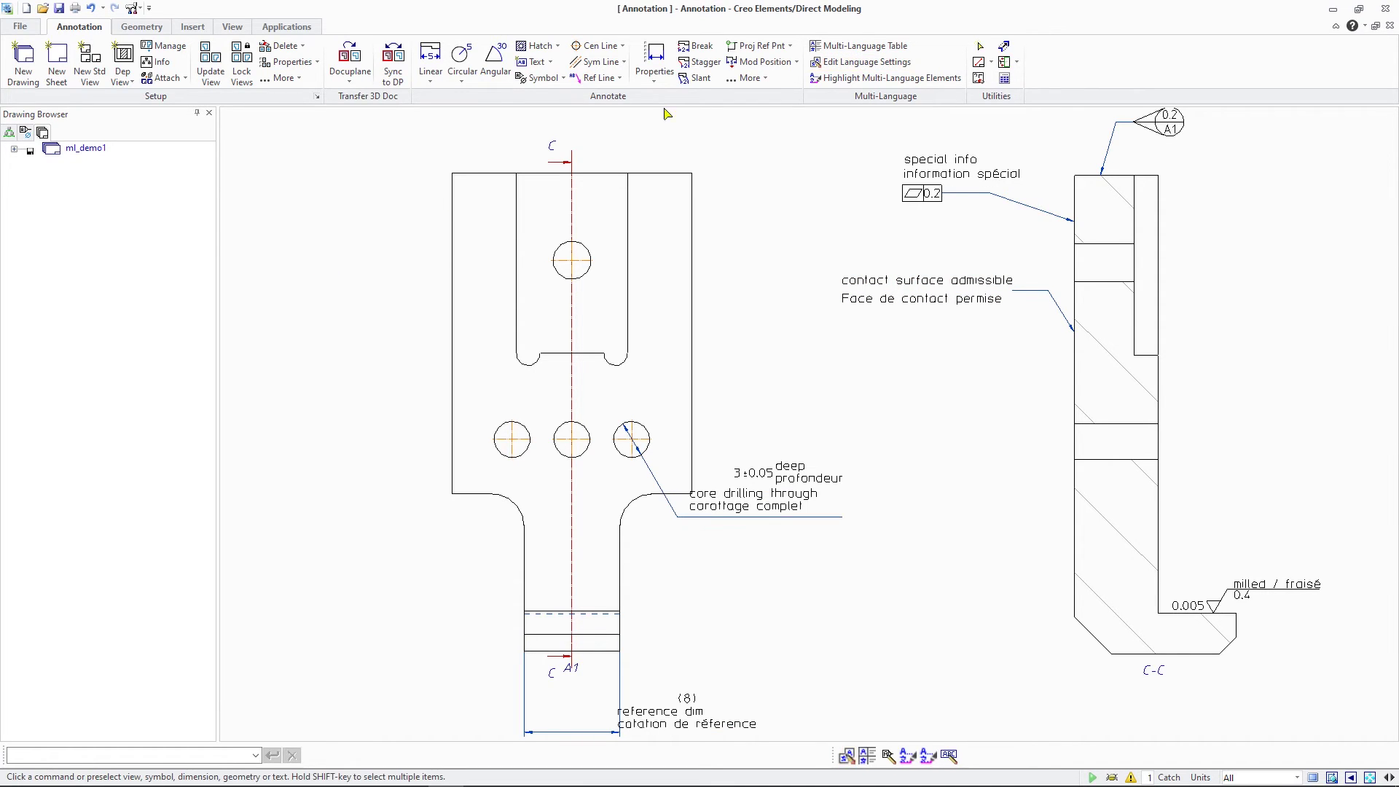
click(348, 227)
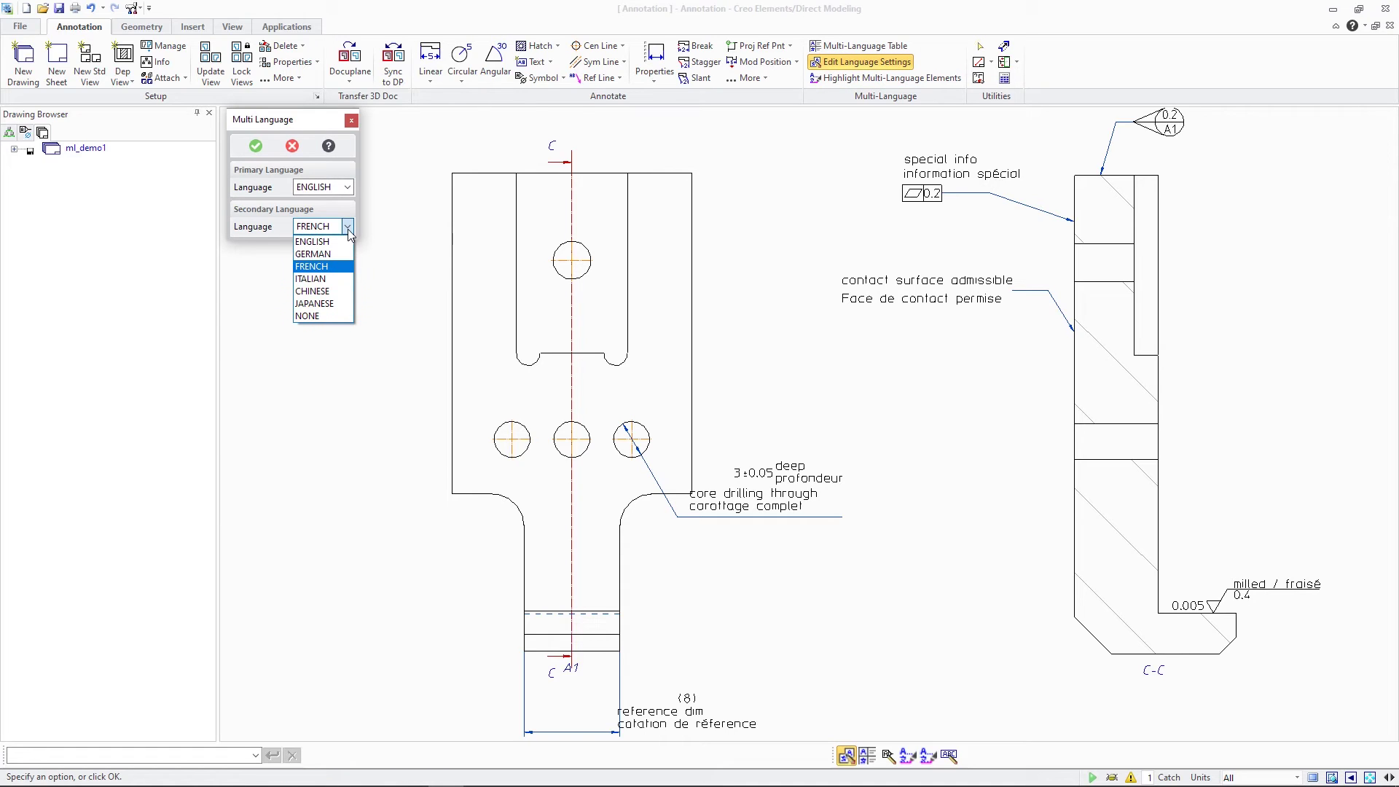
click(326, 303)
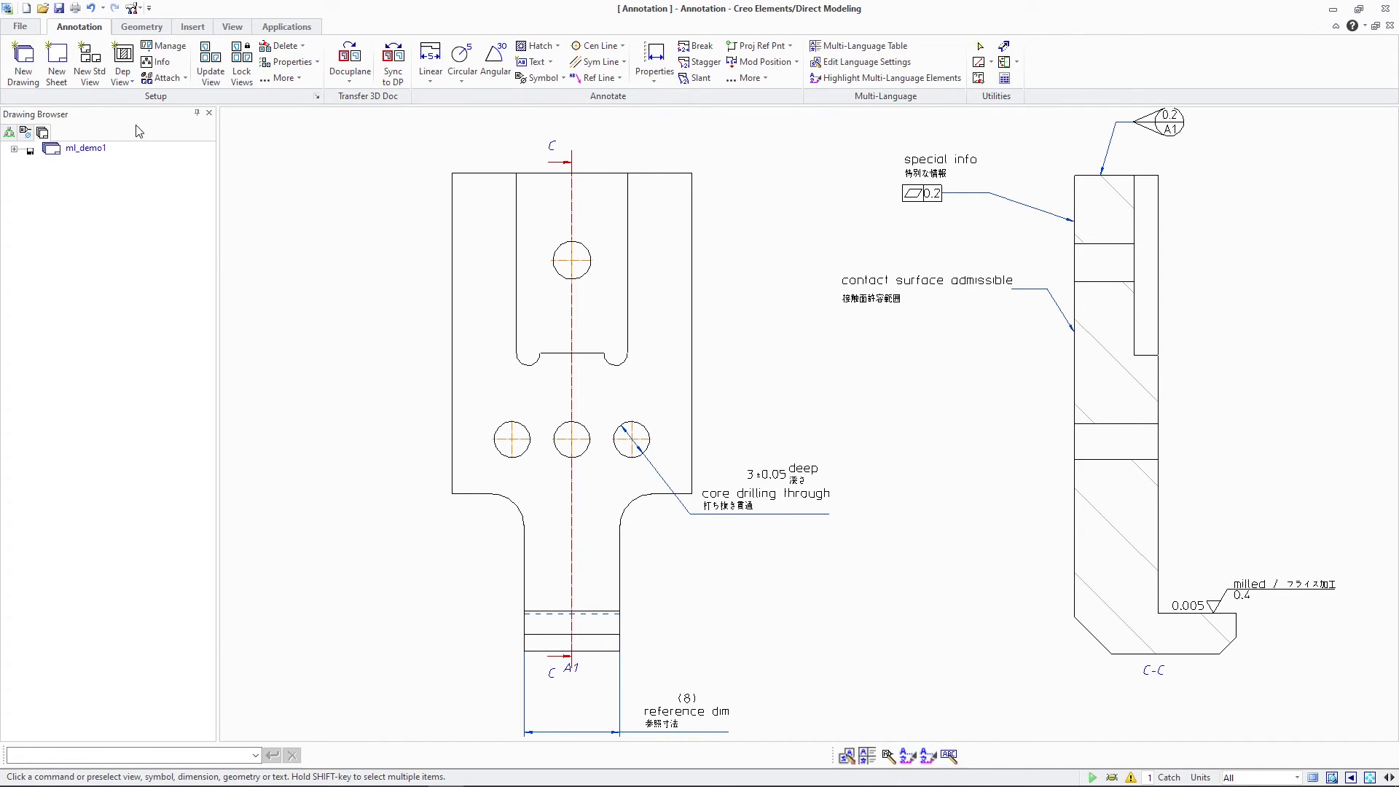
click(22, 27)
Open the Multi Language default settings and move the dialog aside to uncover the drawing
mouse_move(53, 342)
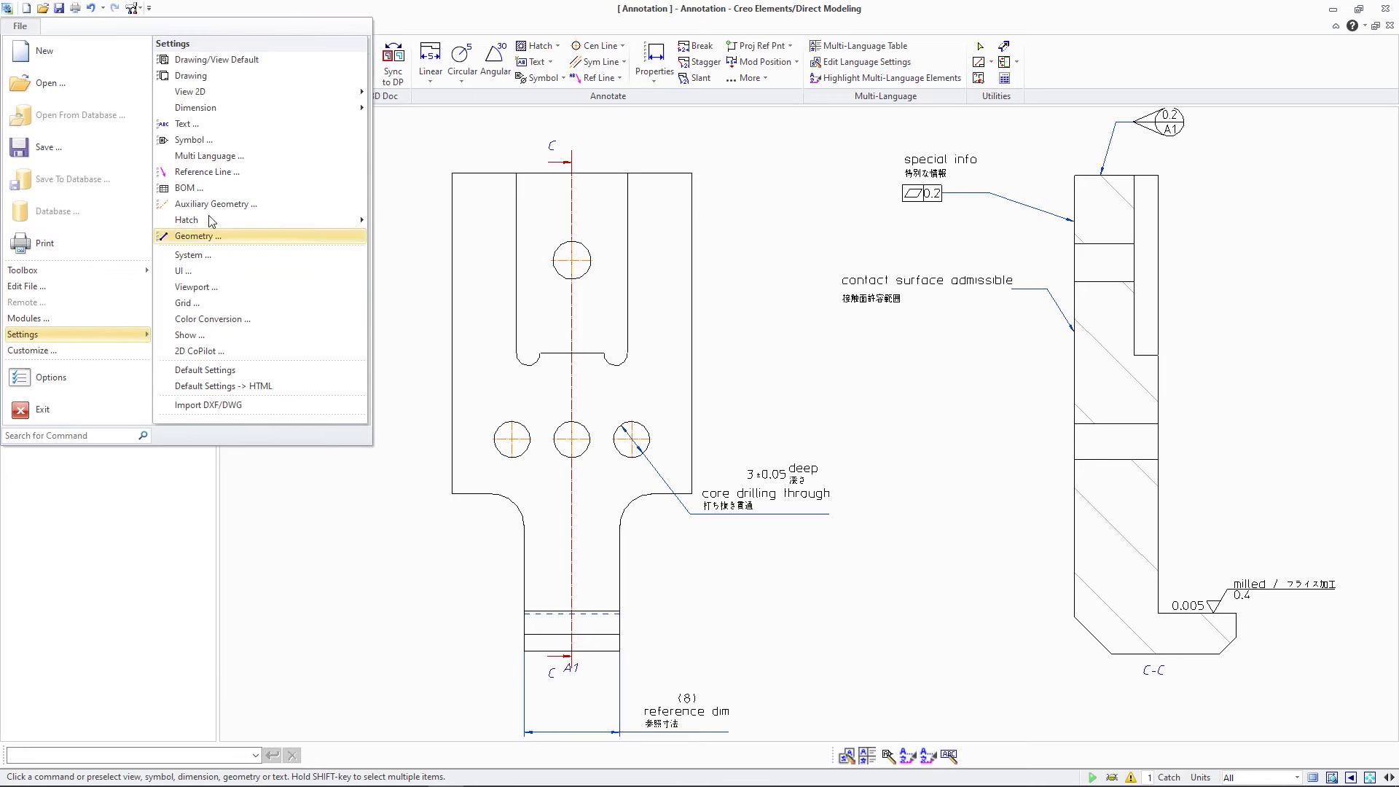
click(219, 158)
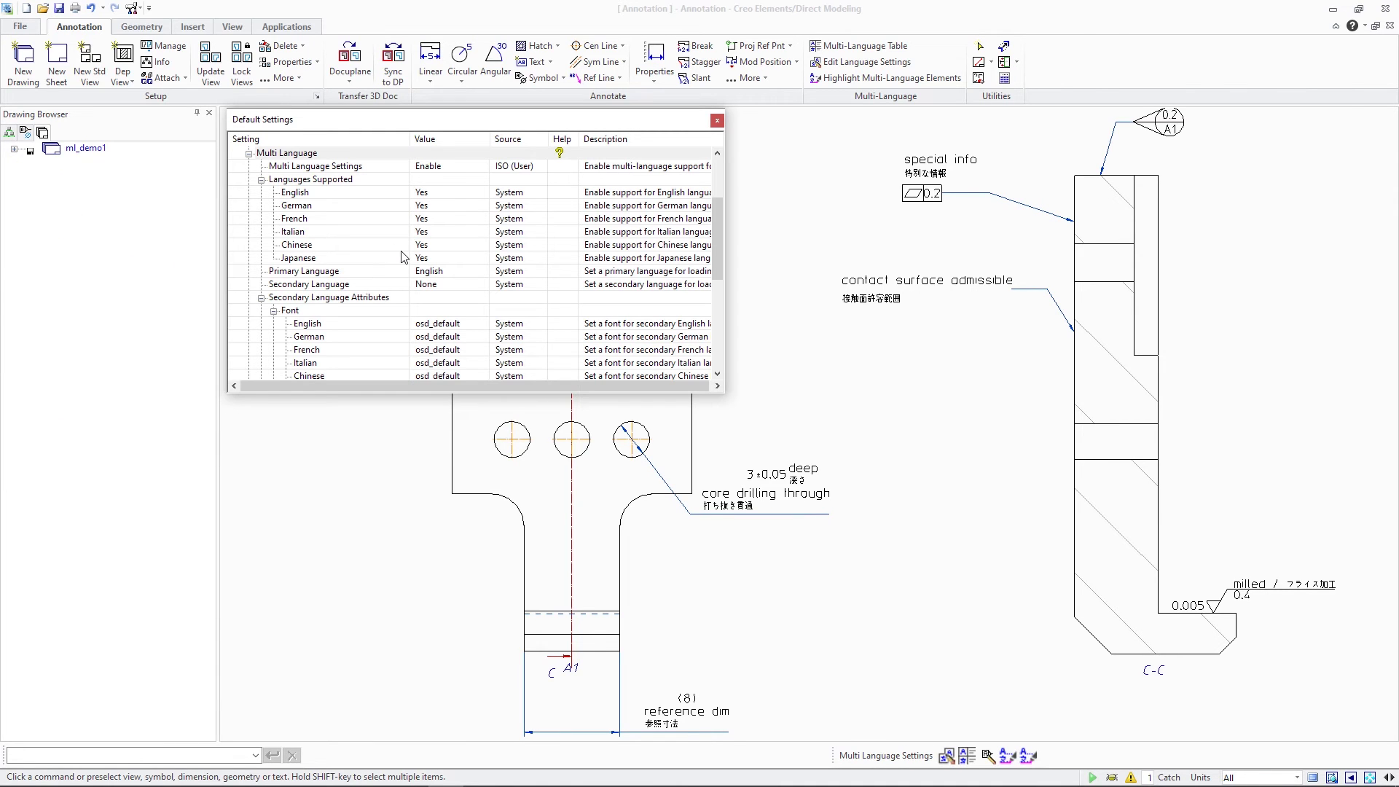
scroll(403, 259, down, 5)
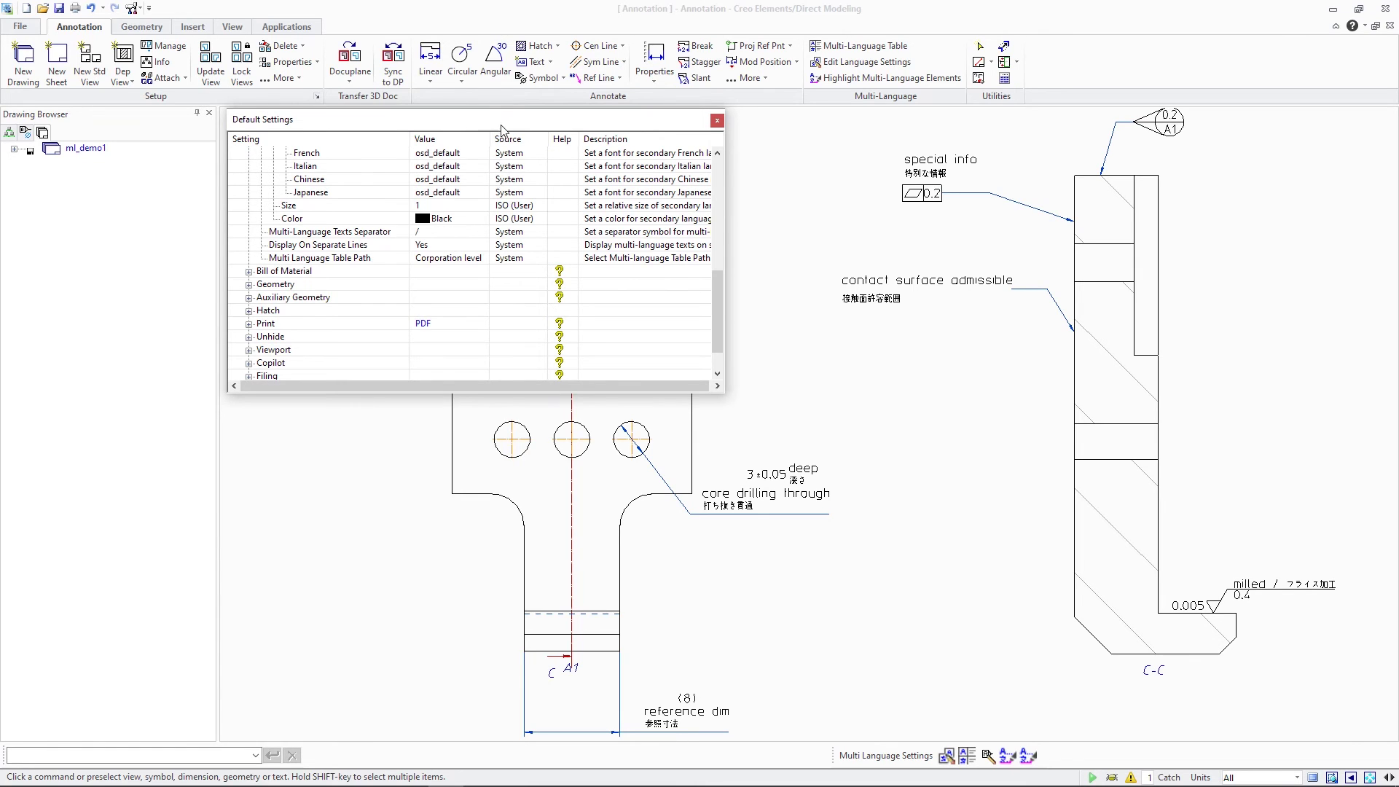
mouse_move(501, 119)
mouse_down()
mouse_move(281, 82)
mouse_move(299, 76)
mouse_up()
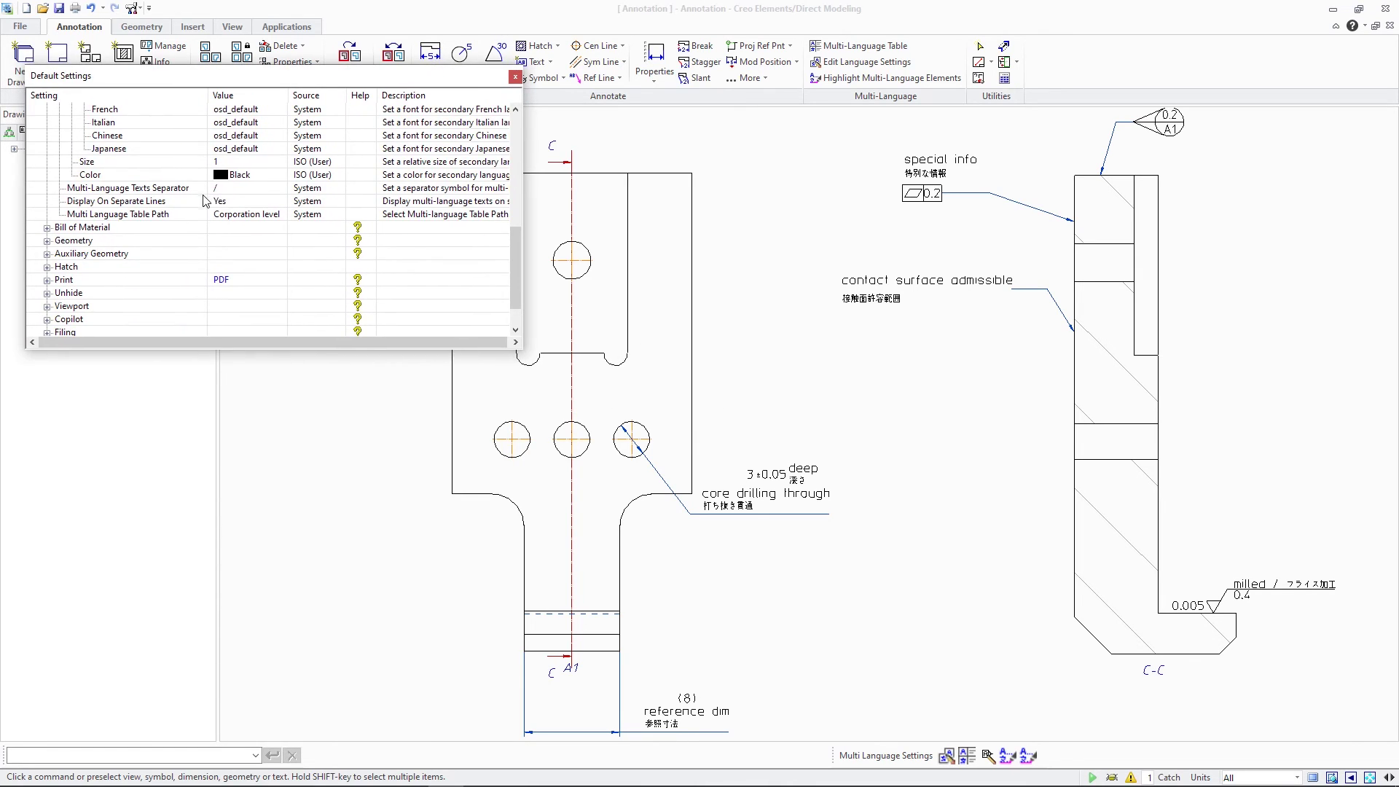
Set Display On Separate Lines to No to preview single-line secondary texts, then back to Yes
double_click(229, 205)
click(277, 273)
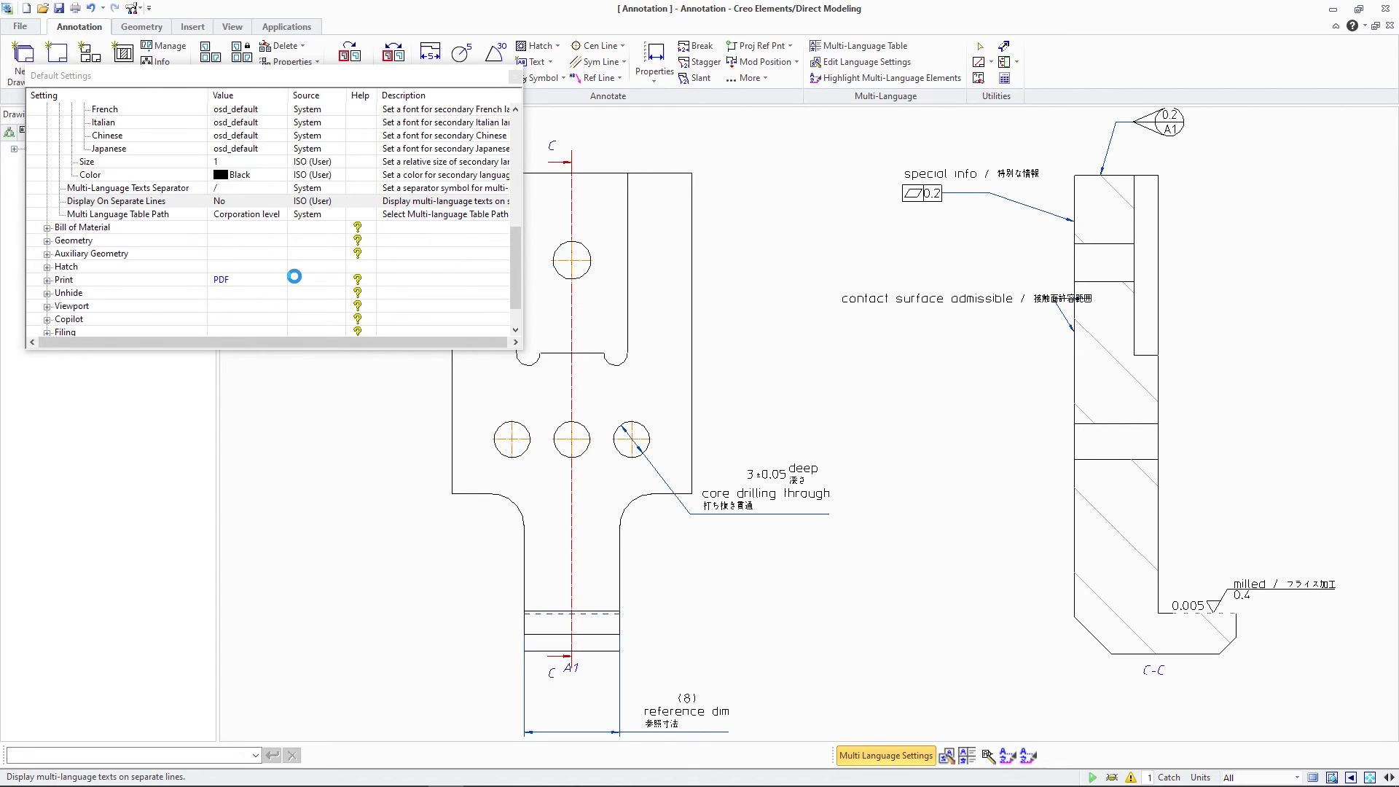
click(252, 202)
click(315, 283)
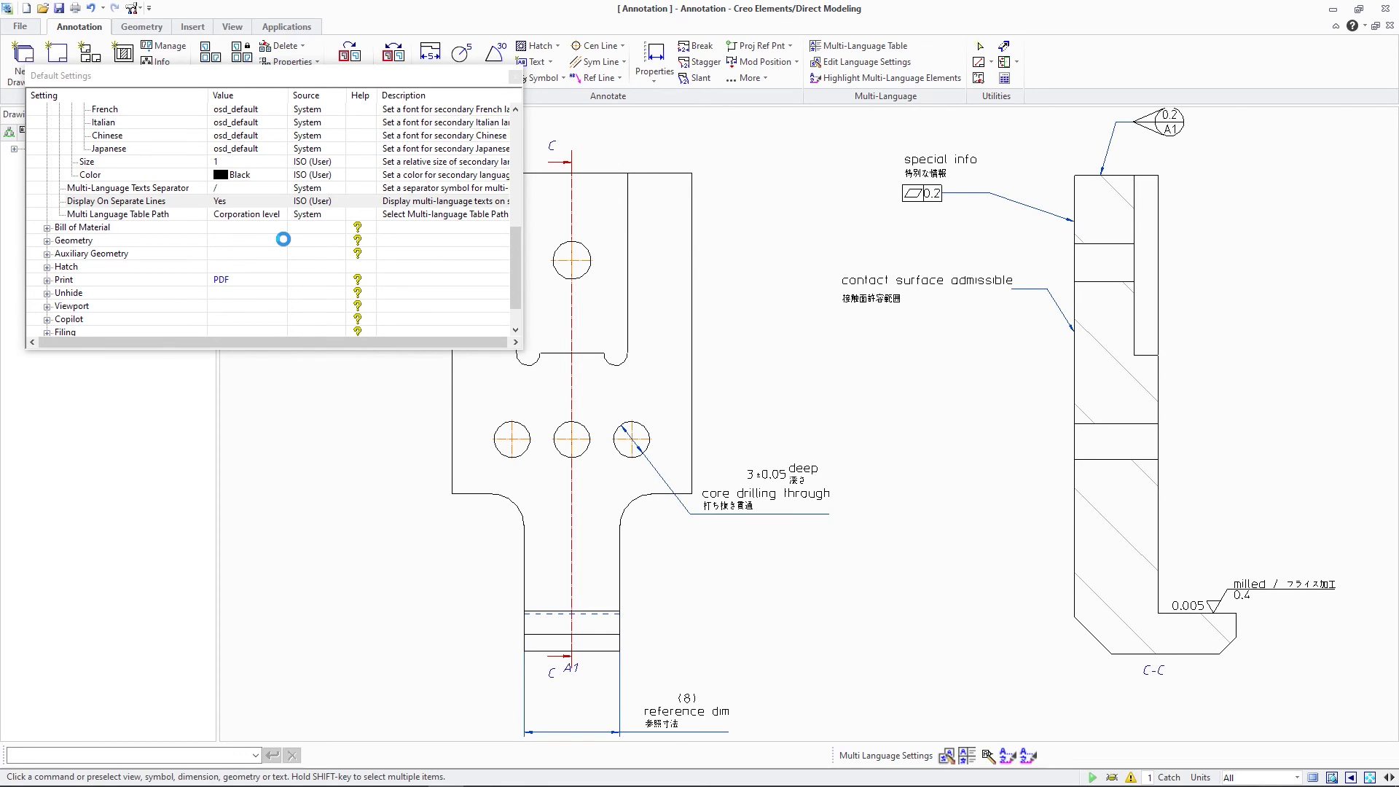
Set the secondary-language text Color to Magenta and relative Size to 0.7
click(257, 182)
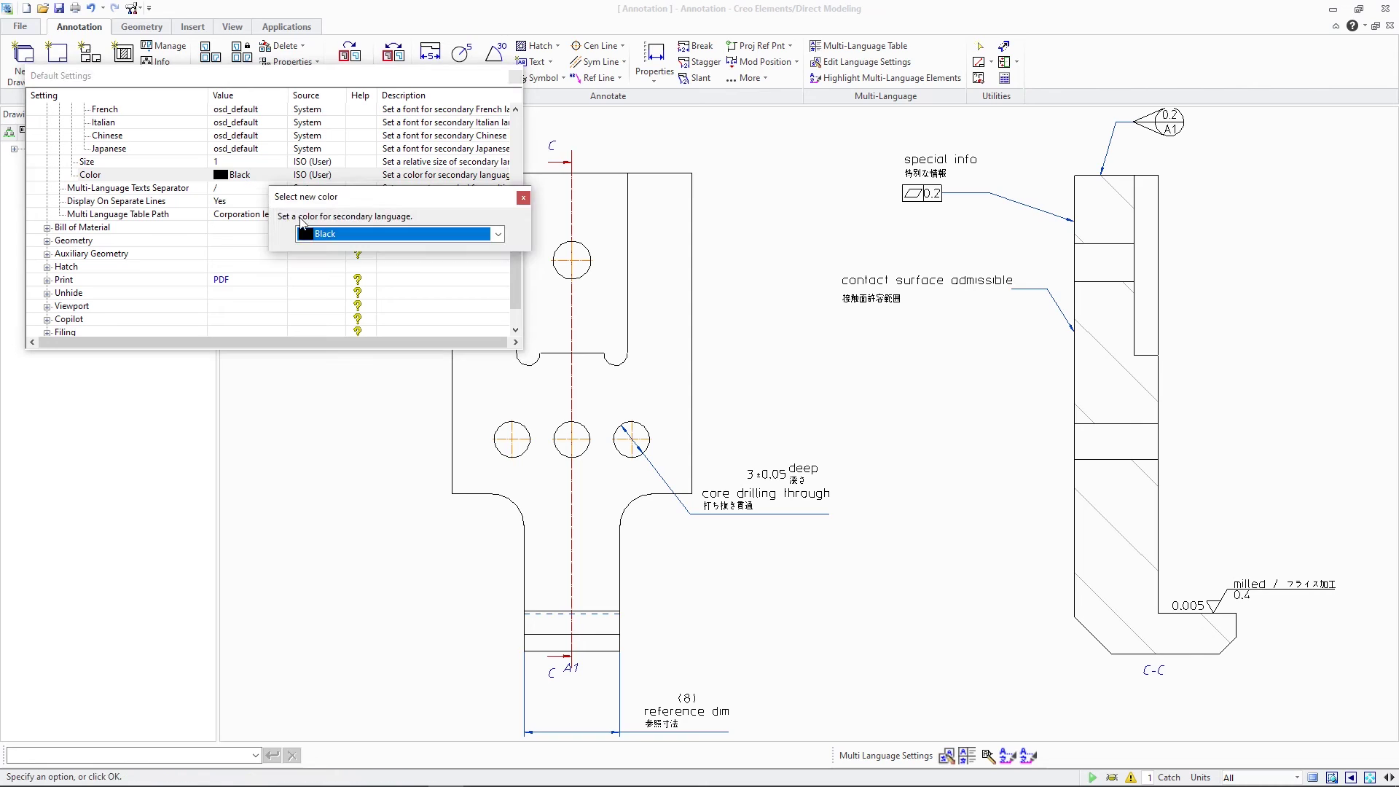
click(379, 232)
click(314, 343)
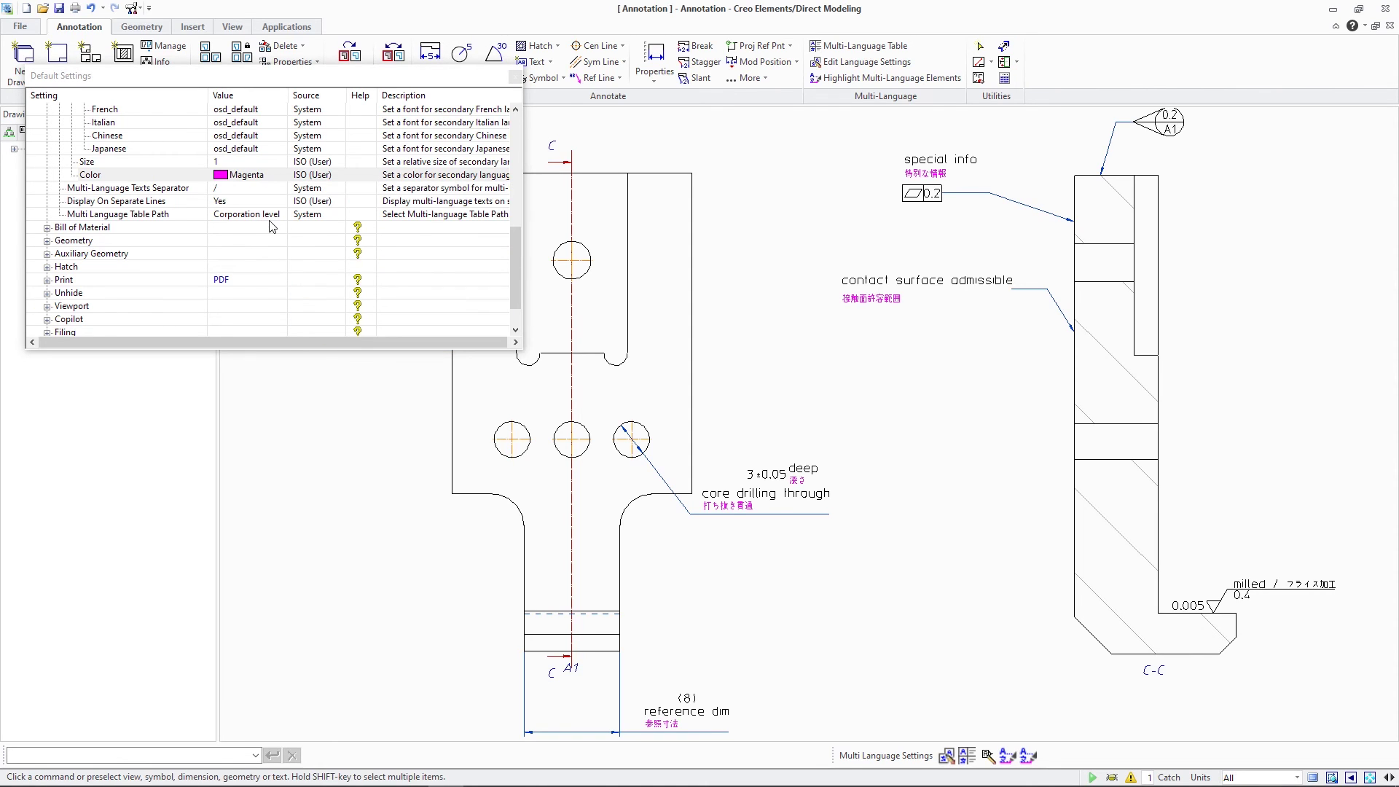
click(254, 162)
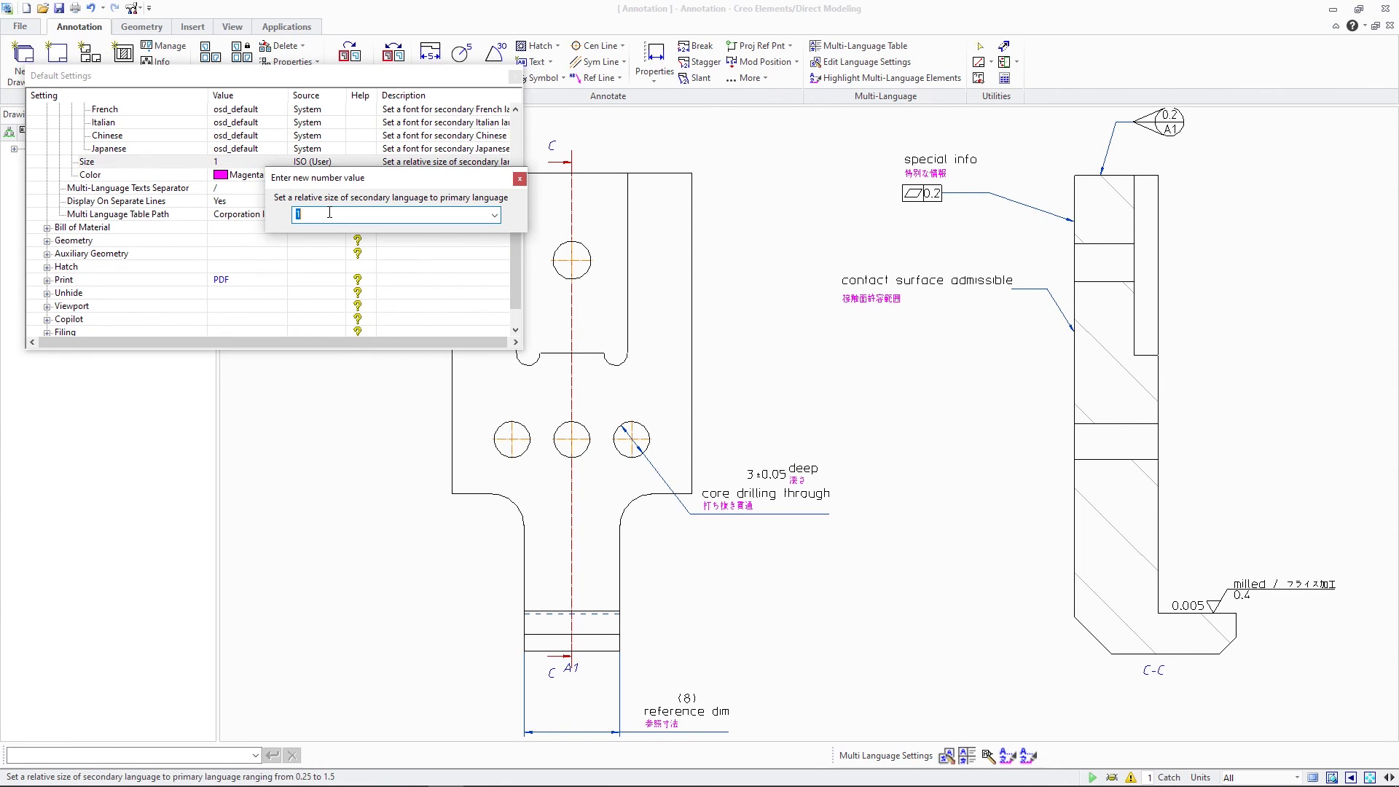
text(0.7)
key(Return)
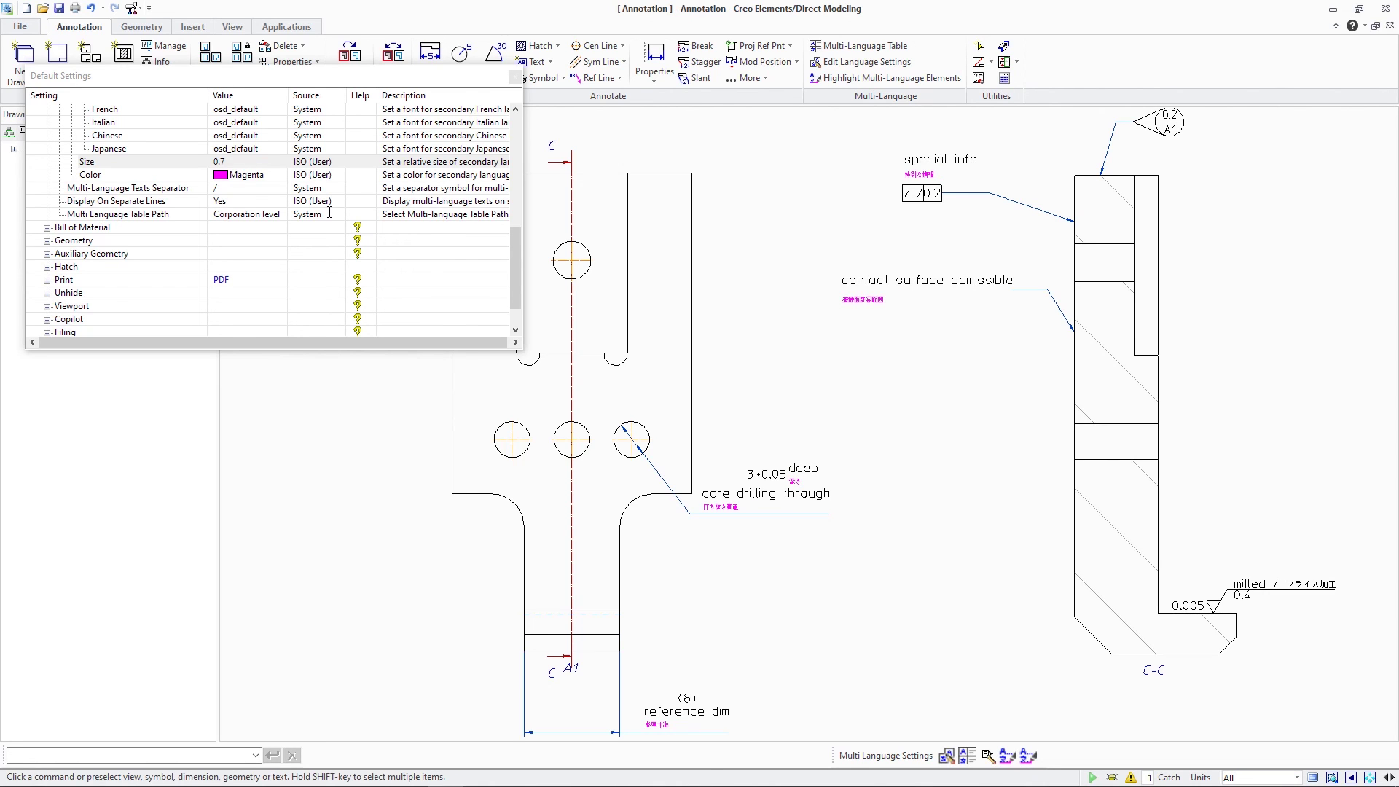
click(516, 76)
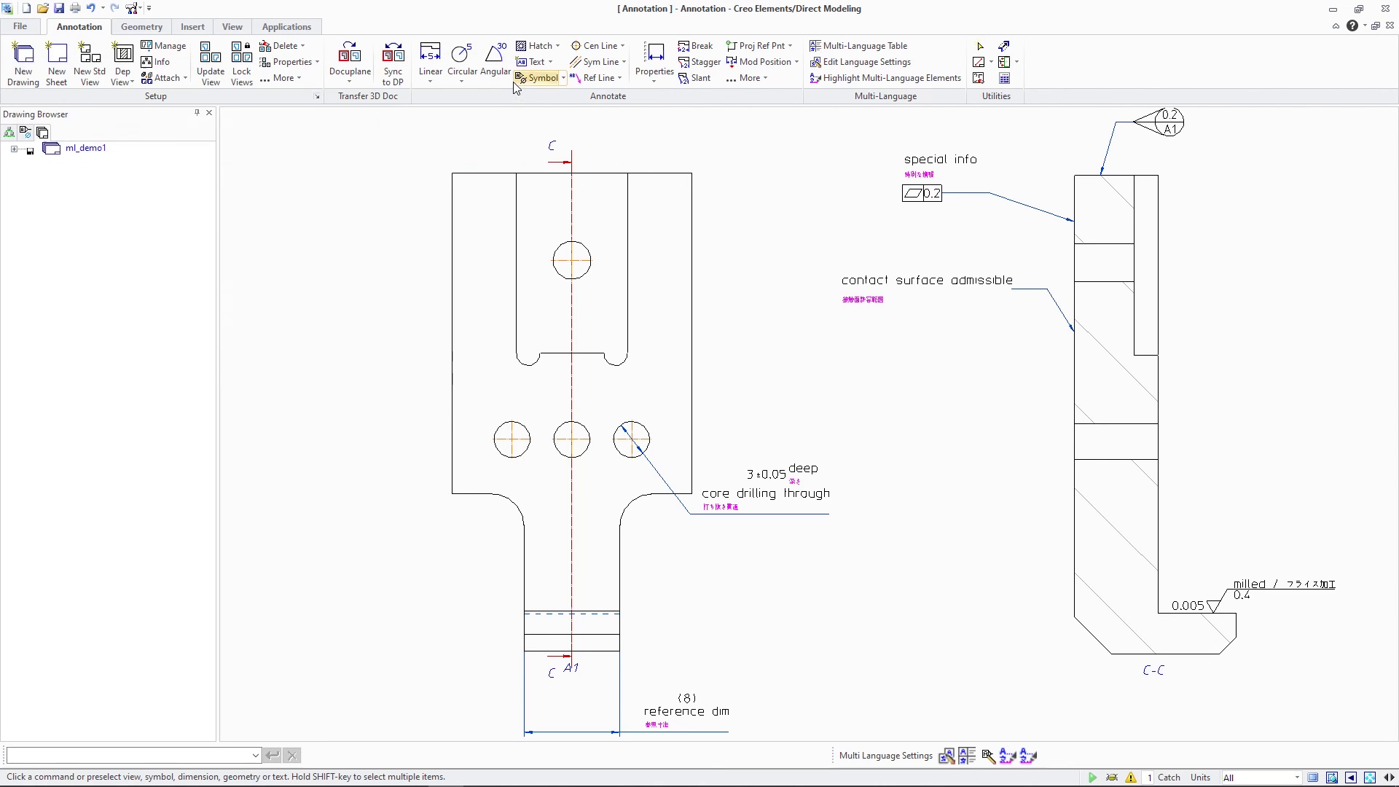
scroll(801, 605, up, 4)
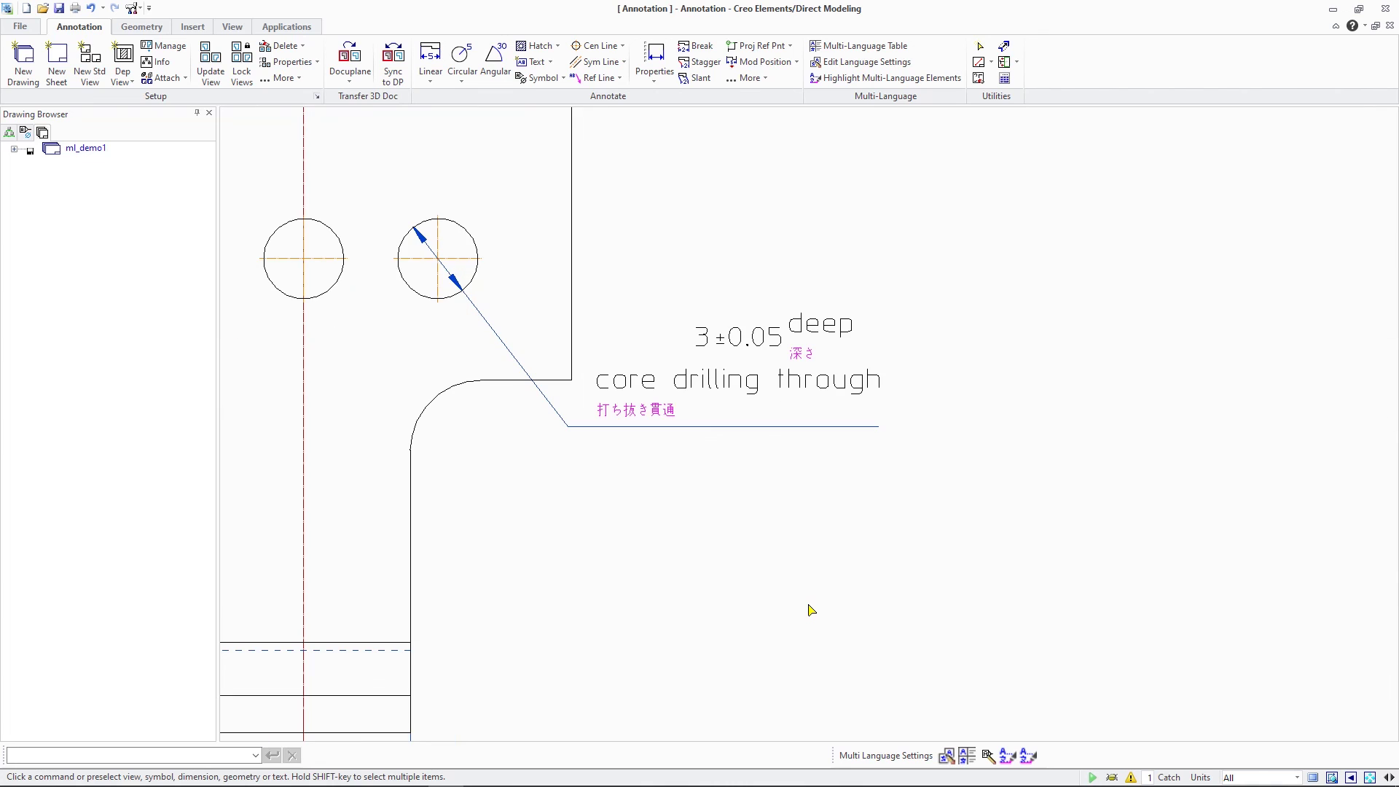
scroll(812, 609, down, 3)
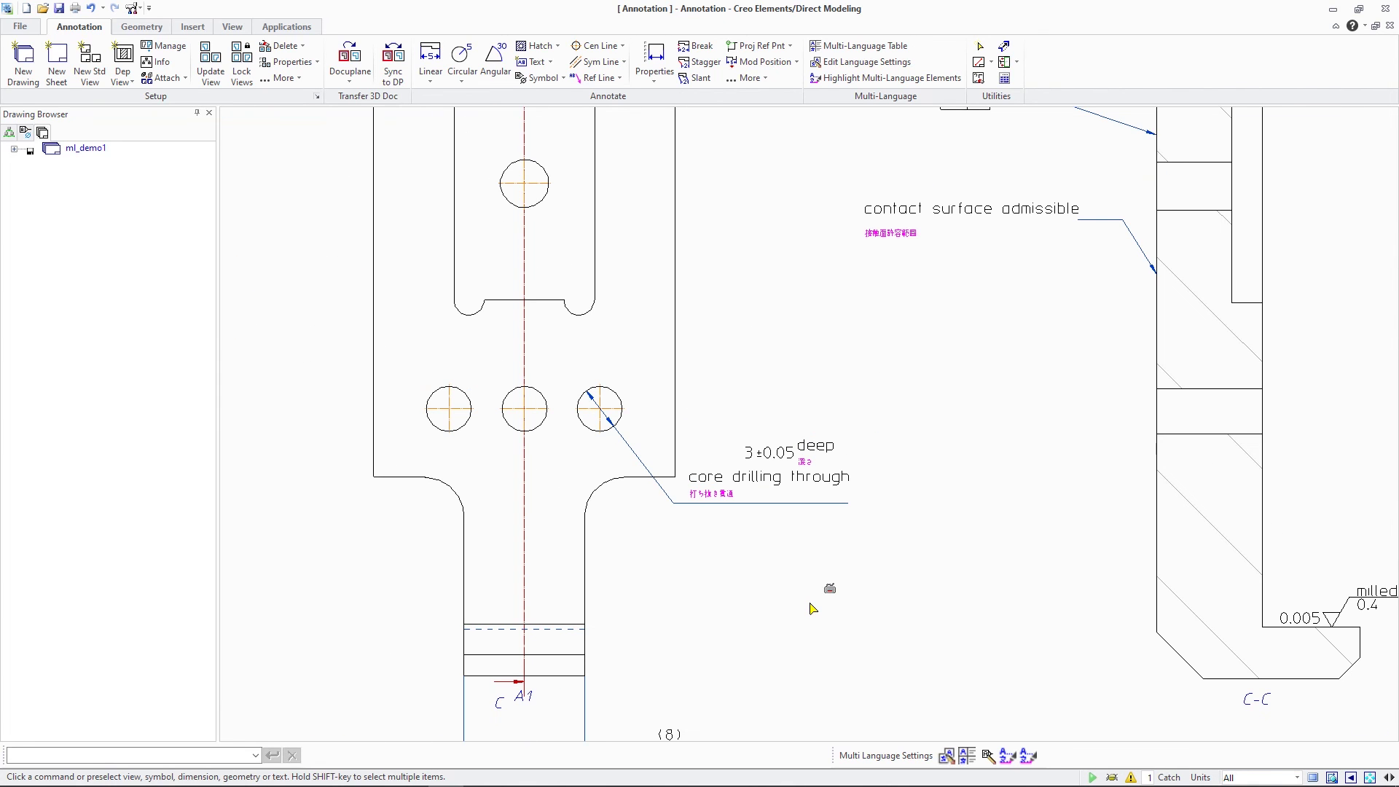
scroll(812, 609, down, 2)
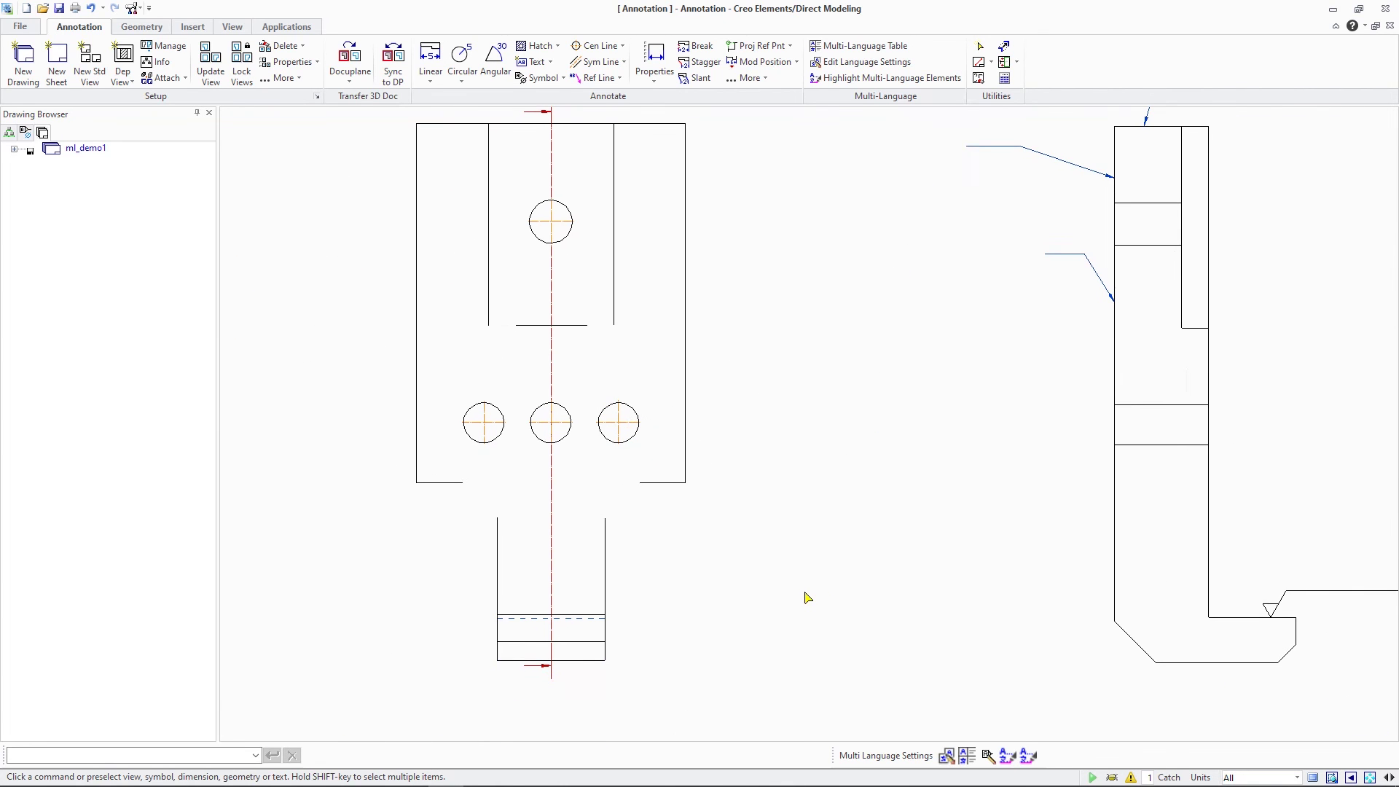